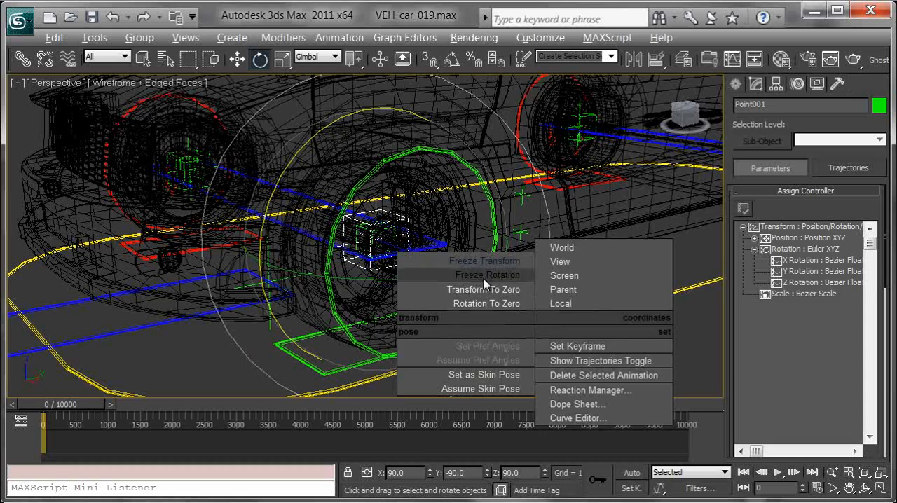
Freeze the transforms of the wheel's point helper Point001 and expand its Zero Euler XYZ rotation tracks
click(483, 275)
click(705, 420)
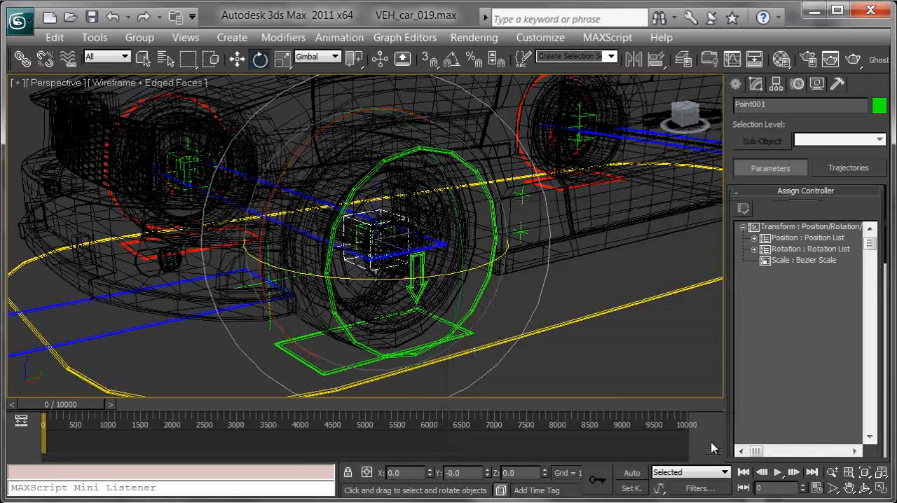
alt+middle_drag(511, 319, 693, 316)
click(754, 249)
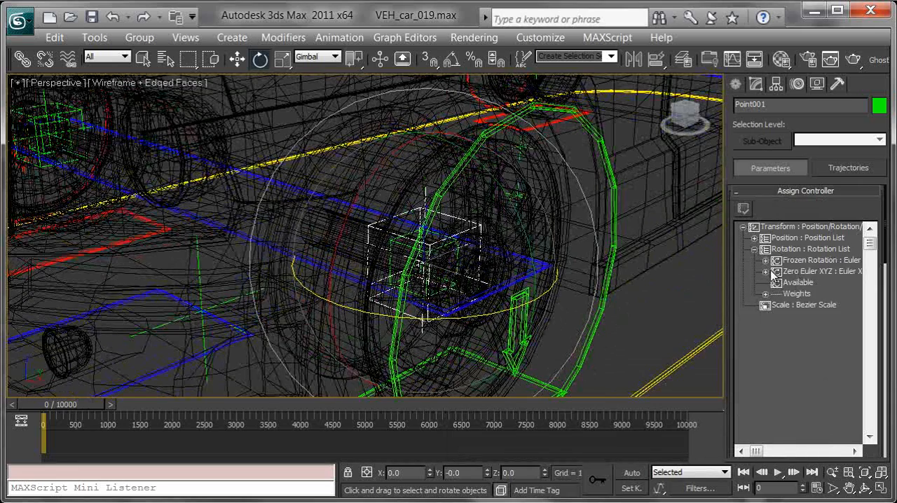
click(765, 271)
click(743, 209)
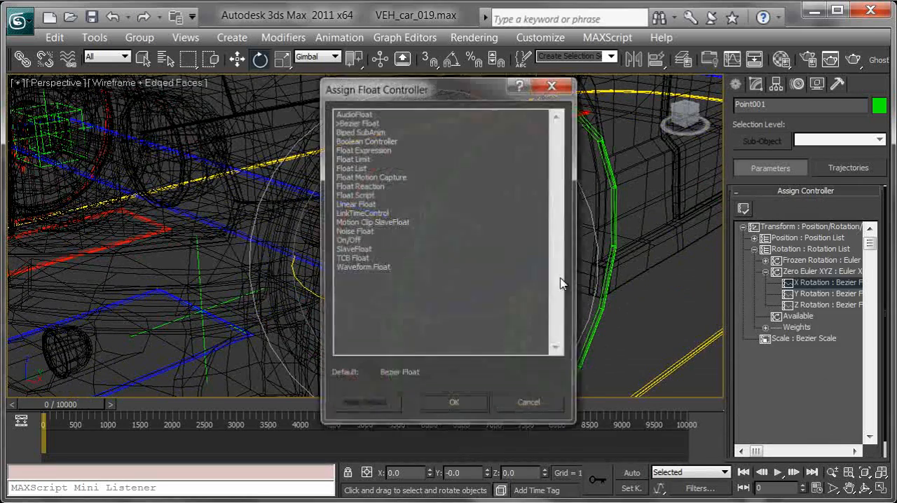
double_click(364, 159)
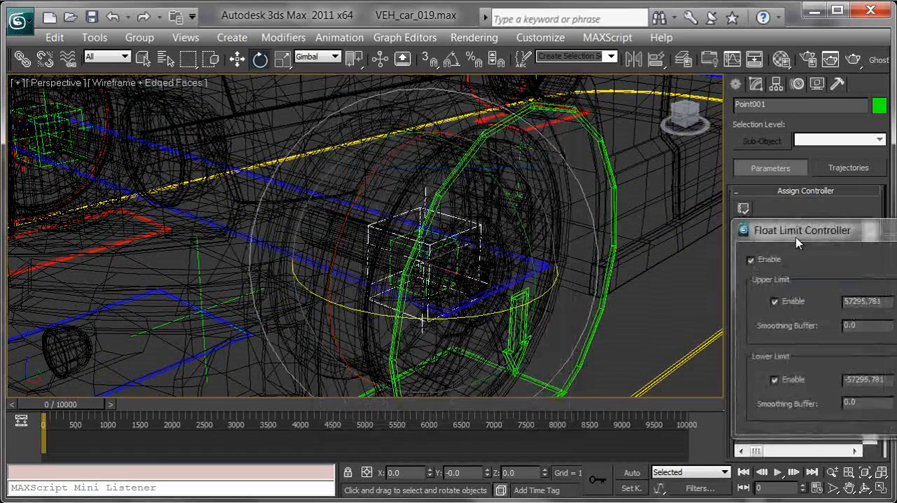
click(890, 227)
middle_drag(562, 242, 551, 237)
key(ctrl+z)
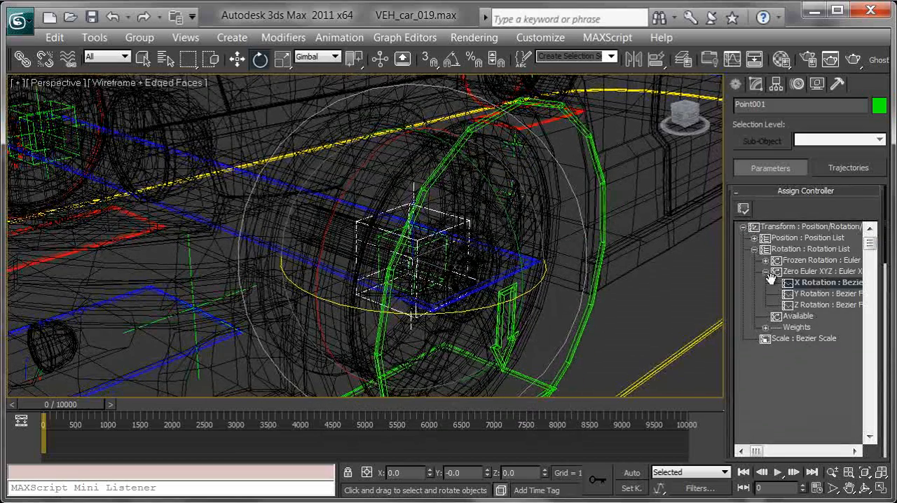
Assign a Float Expression controller to the X Rotation track under Zero Euler XYZ of Point001
click(743, 209)
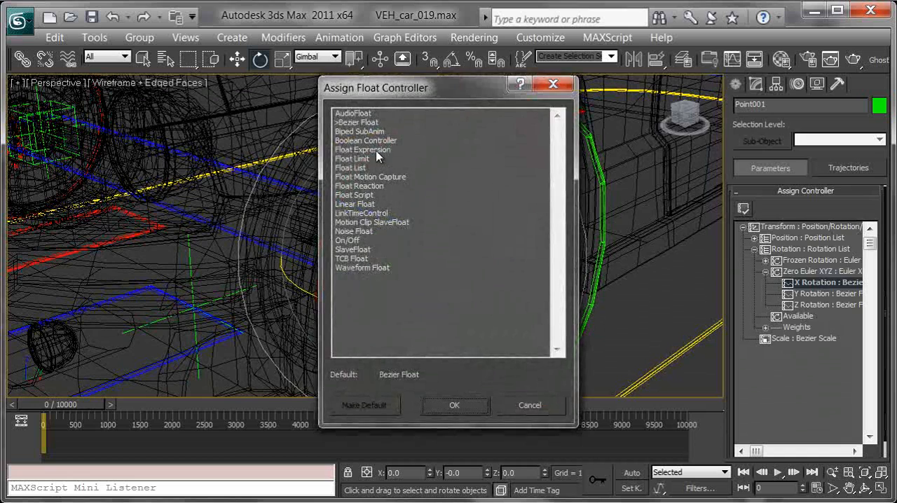
double_click(374, 149)
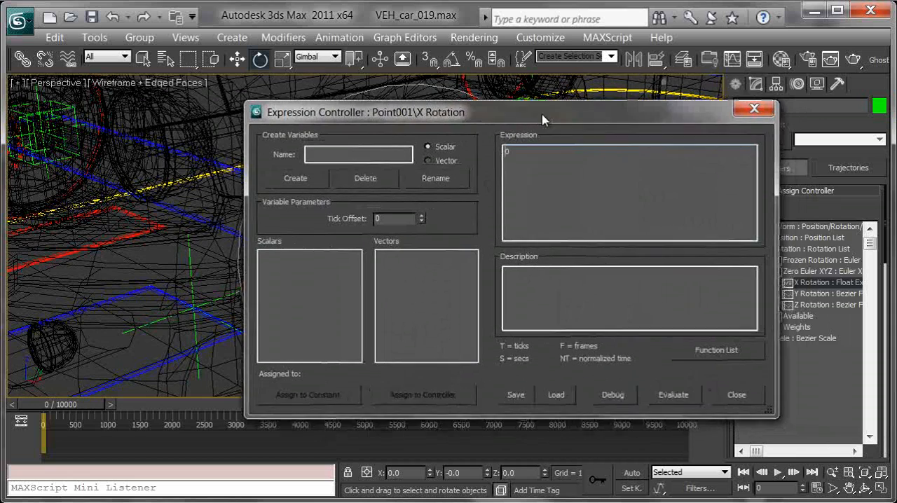
drag(543, 120, 535, 122)
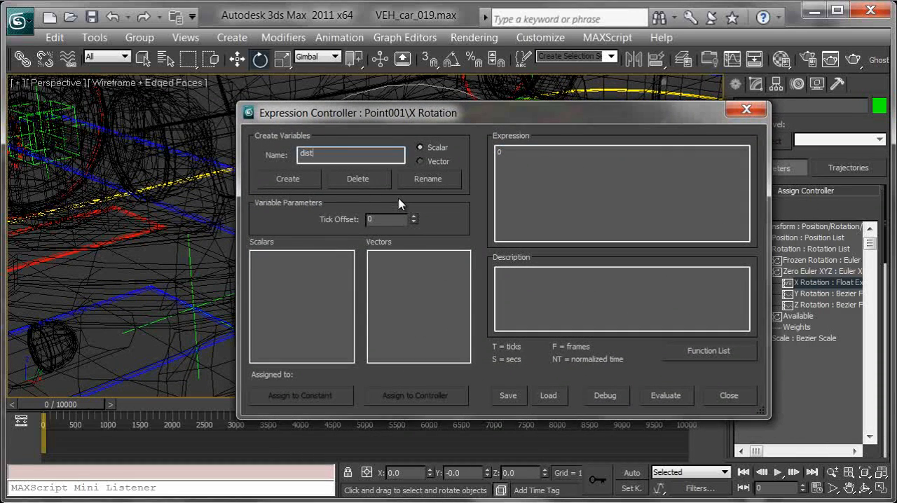
Create the scalar variables distance, percent and radius in Point001's expression controller
click(302, 184)
double_click(347, 154)
text(percent)
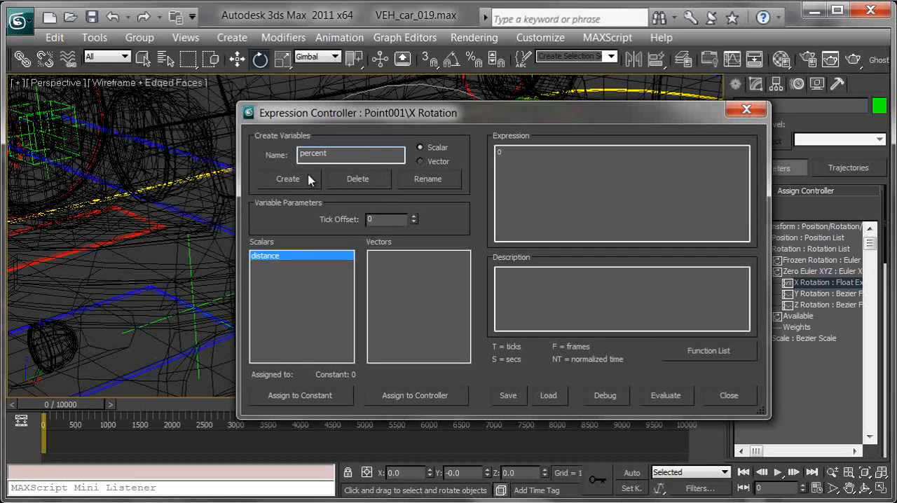
click(319, 182)
double_click(346, 155)
text(radius)
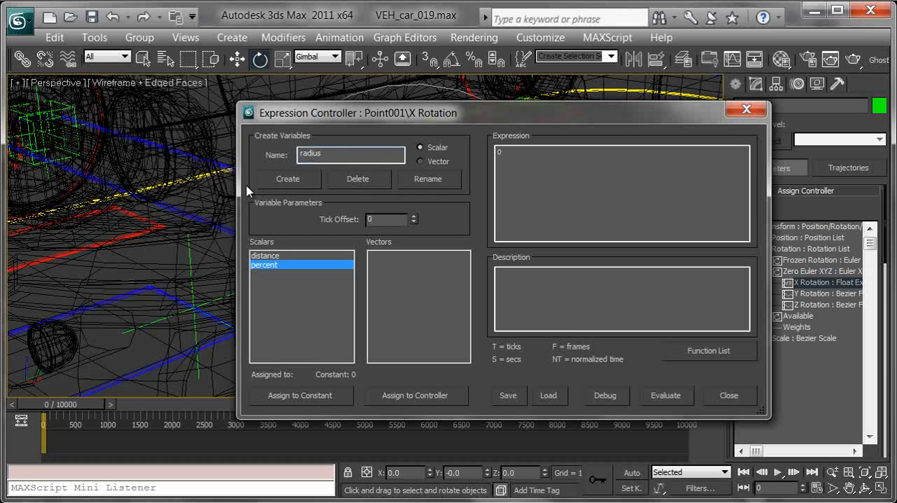
click(282, 181)
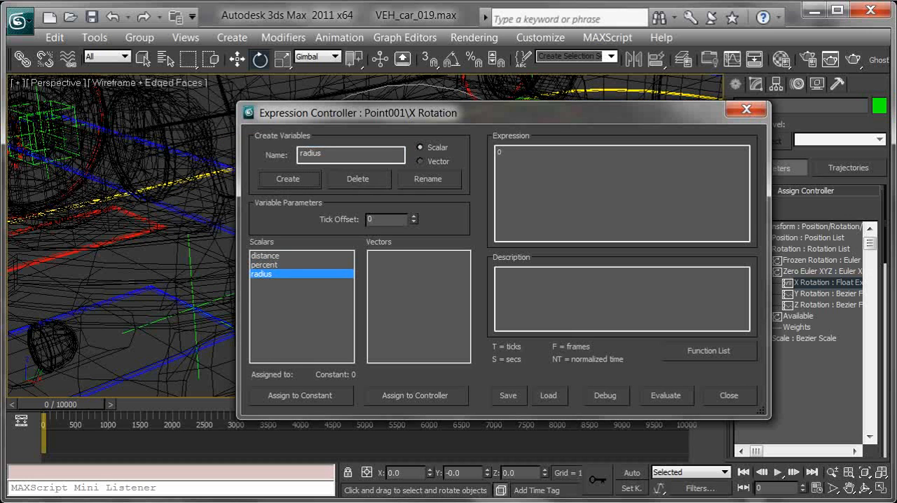
Copy the distance value 32518.031 from the Notepad notes and assign it as the constant of the distance variable
key(alt+Tab)
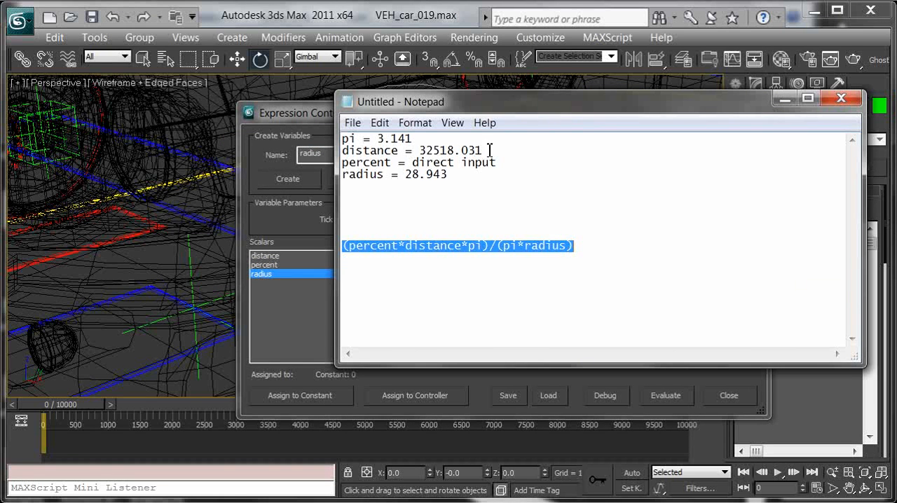
drag(489, 151, 440, 149)
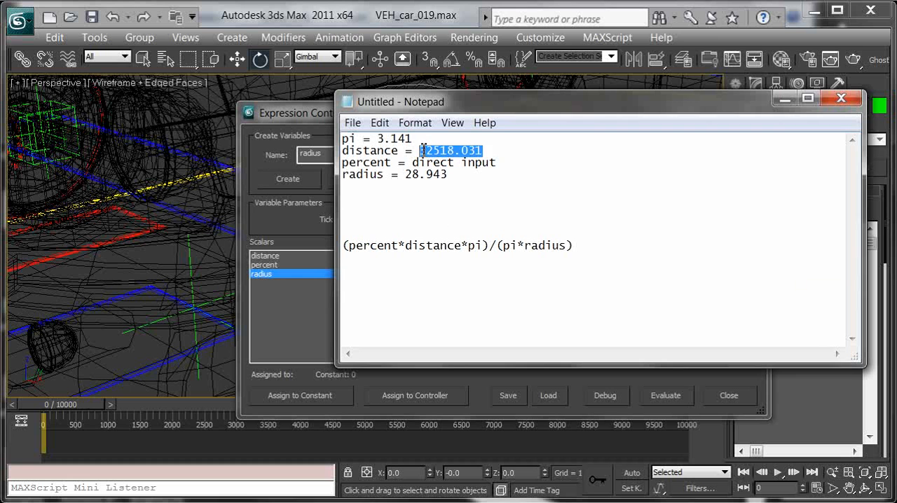
click(785, 99)
click(265, 256)
click(329, 396)
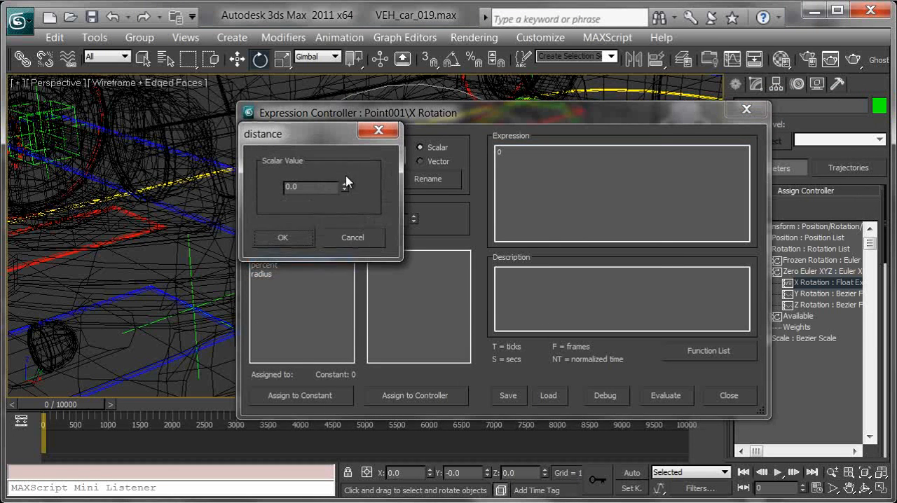
text(32518)
click(282, 237)
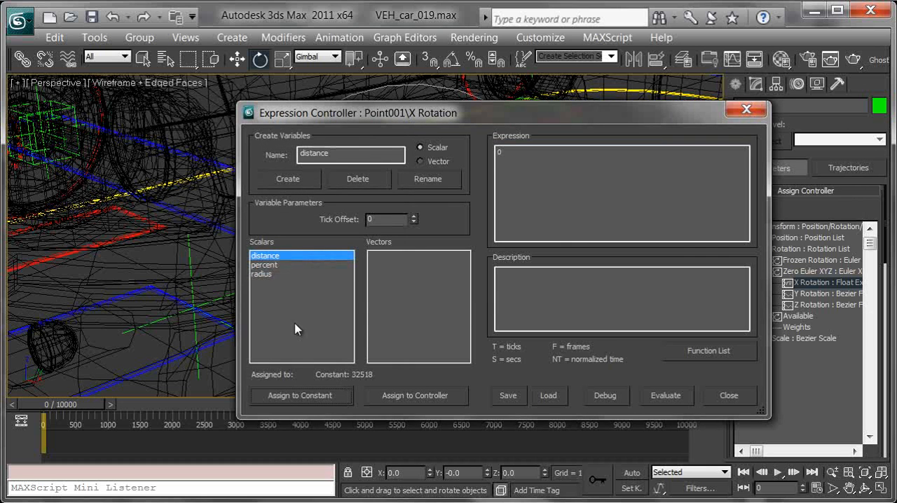
Copy the radius value 28.943 from the Notepad notes and assign it as the constant of the radius variable
click(265, 274)
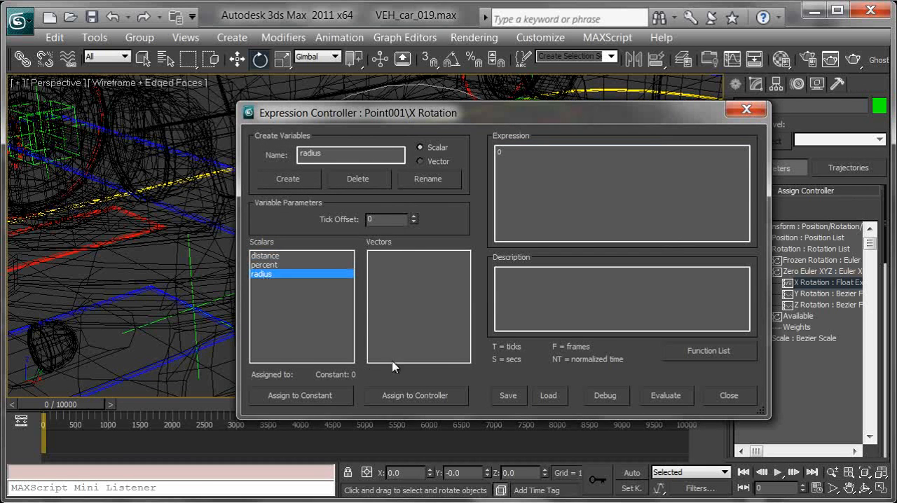
key(alt+Tab)
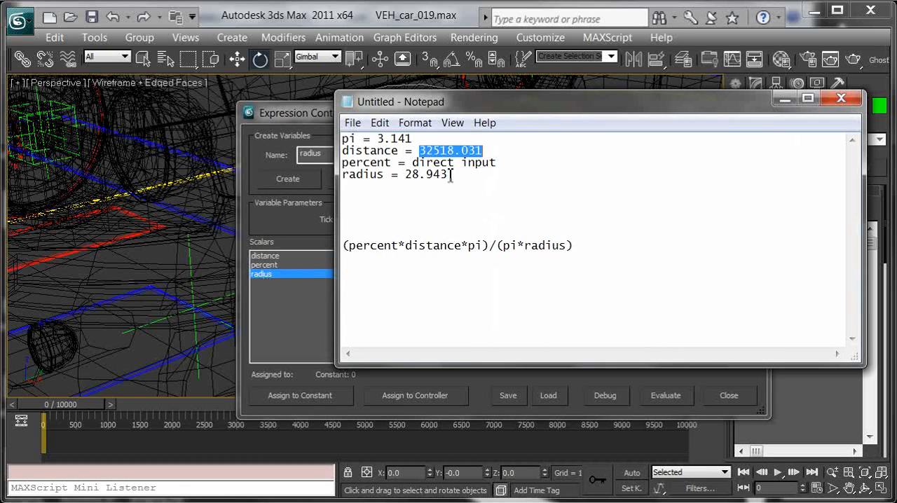
drag(449, 175, 426, 174)
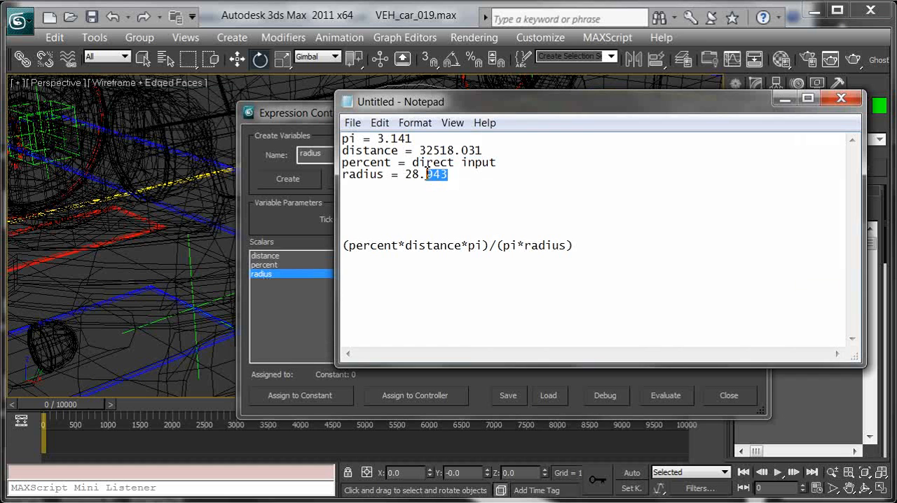
click(785, 99)
click(301, 396)
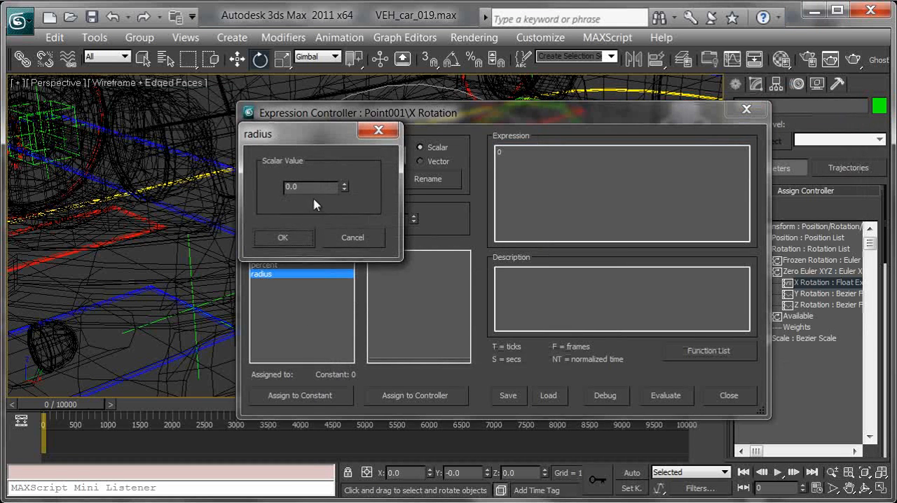
click(284, 237)
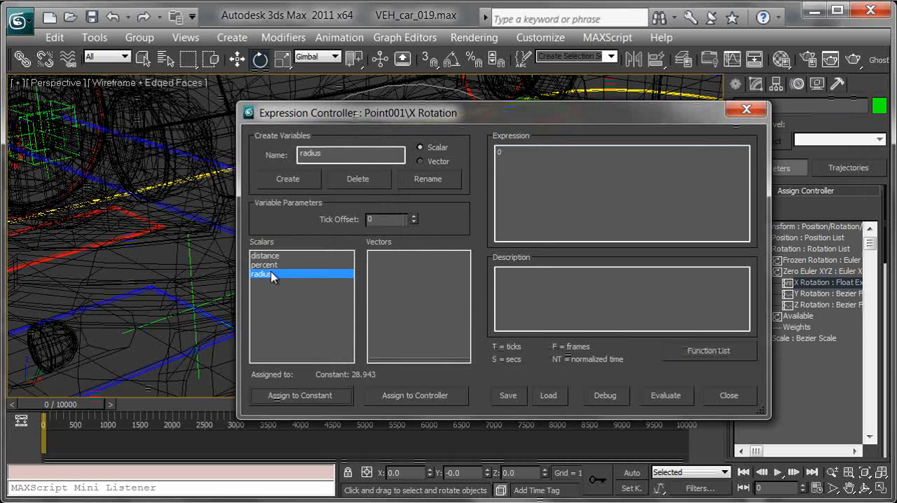
Assign the percent variable to the Percent : Linear Float track of Point009's path constraint
click(264, 266)
click(424, 395)
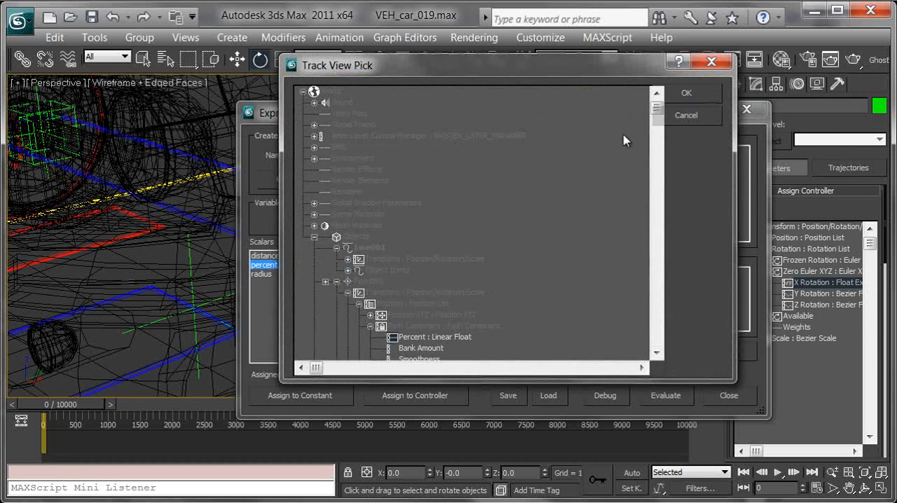
click(657, 353)
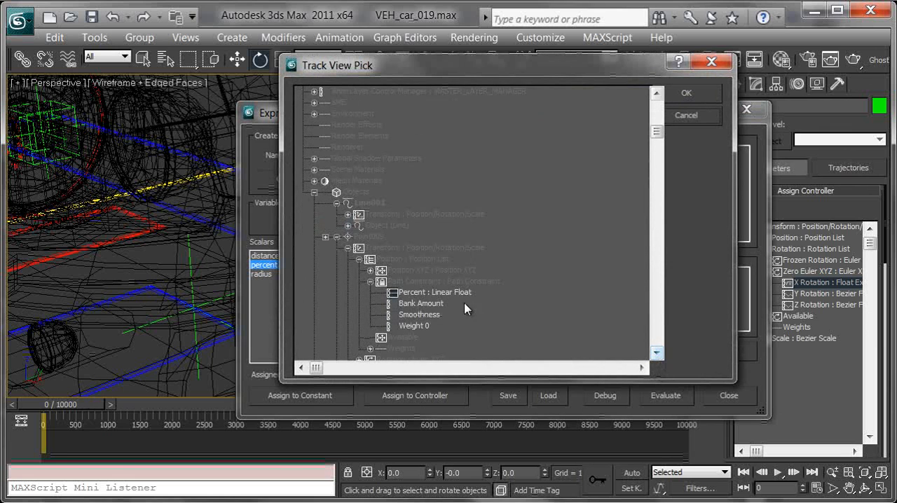
click(446, 293)
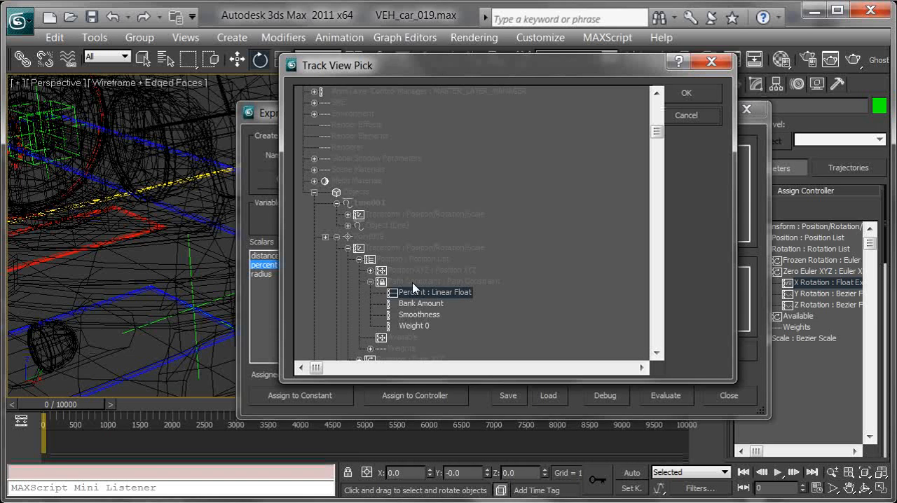
click(686, 95)
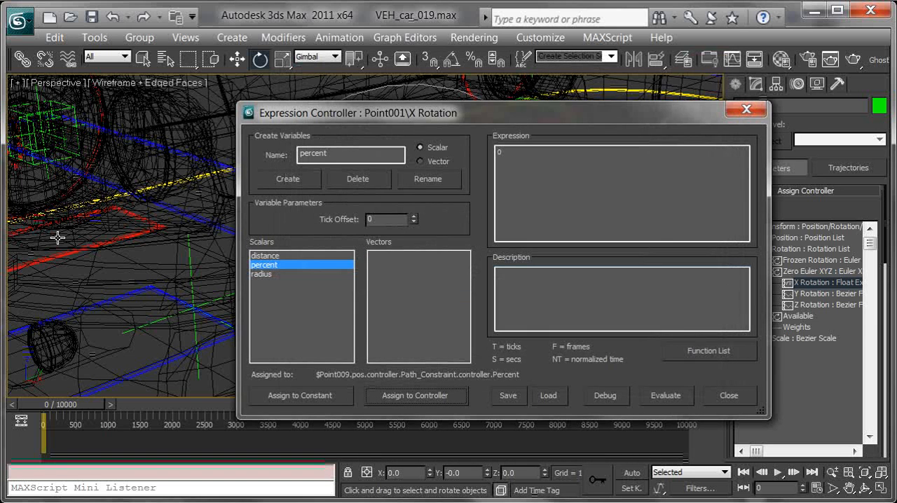
Copy (percent*distance*pi)/(pi*radius) from Notepad into Point001's expression, replacing the default 0, evaluate it and close the expression controller
key(alt+Tab)
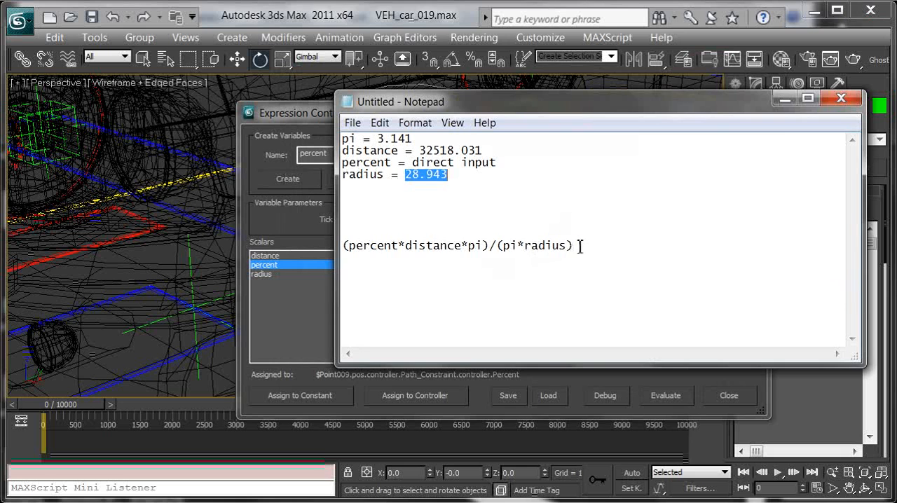
drag(579, 246, 381, 253)
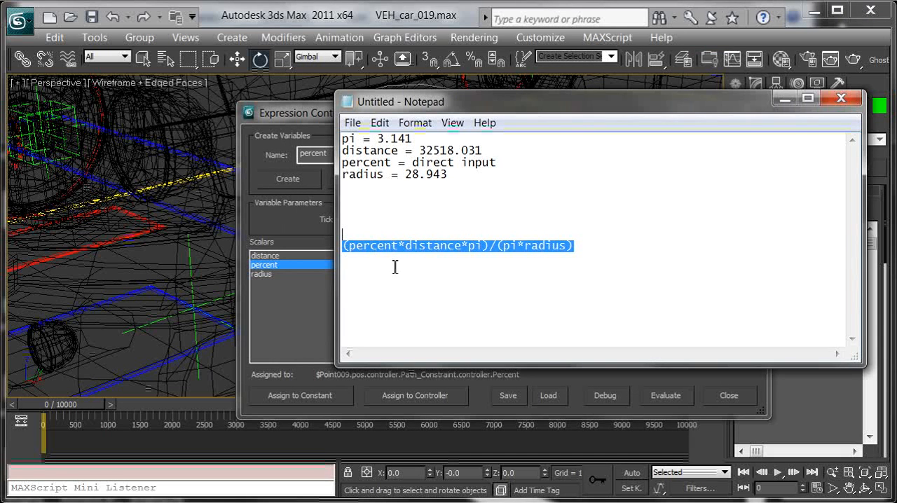
click(785, 98)
click(553, 192)
text((percent*distance*pi)/(pi*radius))
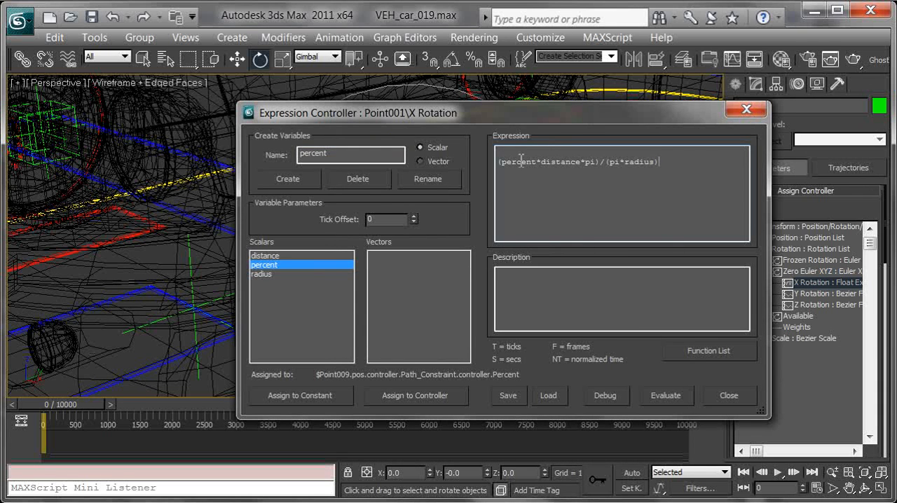
key(BackSpace)
click(664, 396)
click(743, 109)
Play the animation in shaded view to check the wheel's rotation, and return to frame 0
scroll(556, 203, up, 5)
key(F3)
scroll(556, 220, up, 2)
alt+middle_drag(556, 221, 652, 225)
click(779, 474)
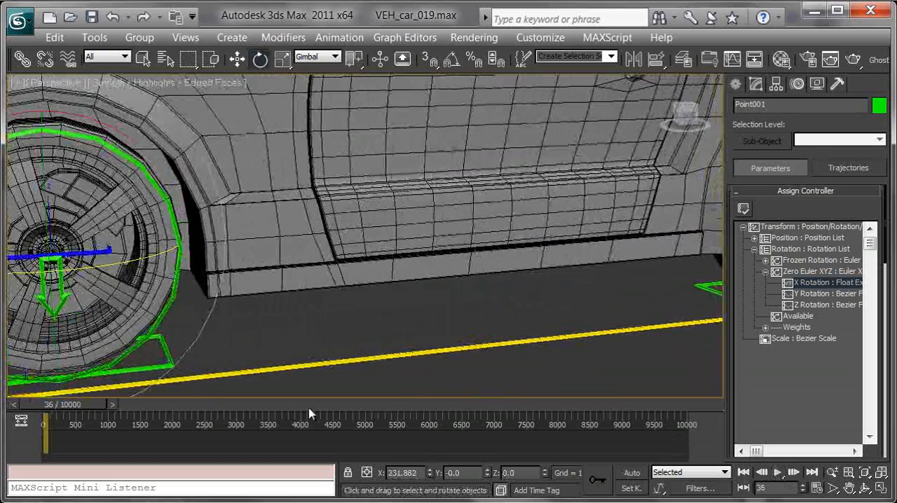
drag(104, 403, 86, 411)
Return to wireframe display, select the point helper Point003 of another wheel and freeze its transforms
middle_drag(496, 304, 98, 328)
middle_drag(439, 297, 218, 301)
mouse_move(553, 275)
alt+middle_down()
mouse_move(478, 278)
mouse_move(439, 264)
alt+middle_up()
key(F3)
scroll(460, 266, up, 4)
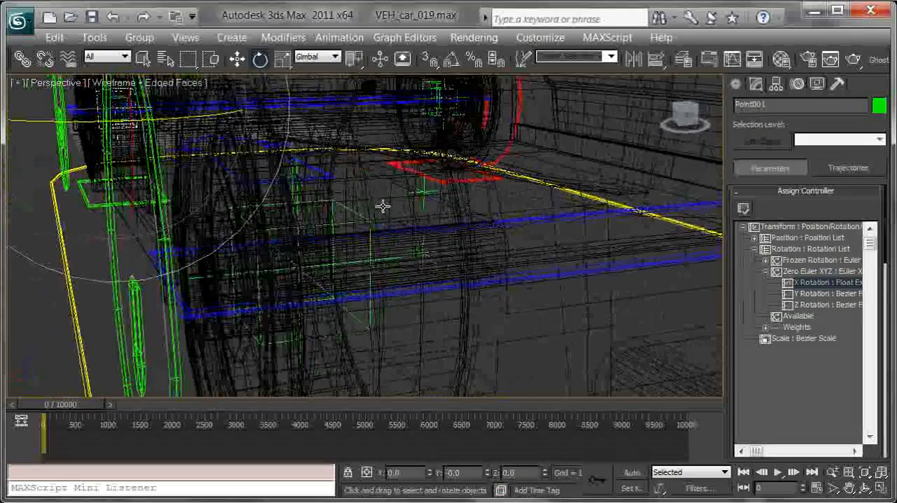
click(338, 207)
alt+middle_drag(324, 248, 449, 214)
right_click(449, 215)
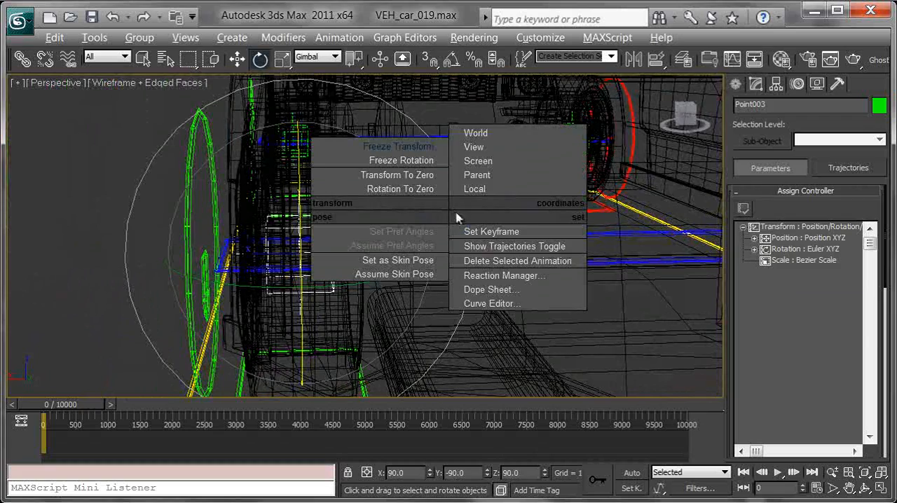
click(415, 148)
click(700, 417)
Assign a Float Expression controller to the X Rotation track under Zero Euler XYZ of Point003
alt+middle_drag(374, 302, 438, 303)
click(753, 249)
click(765, 271)
click(821, 294)
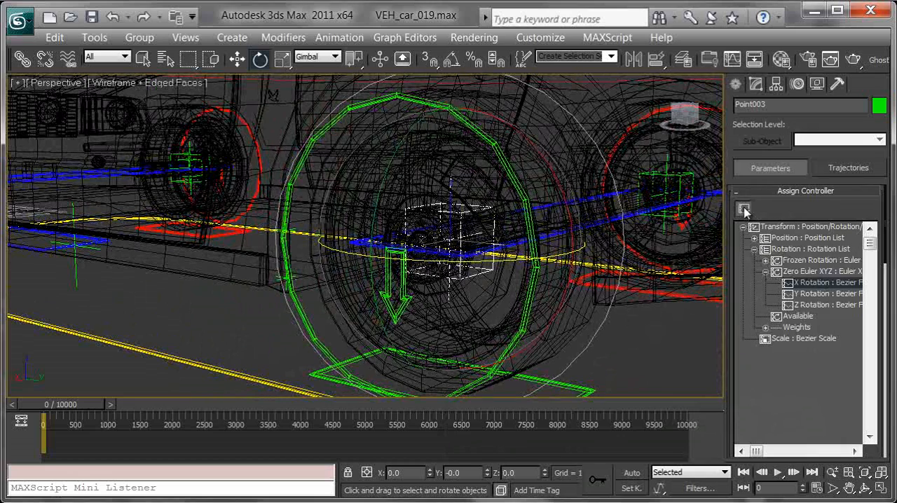
click(743, 210)
double_click(379, 150)
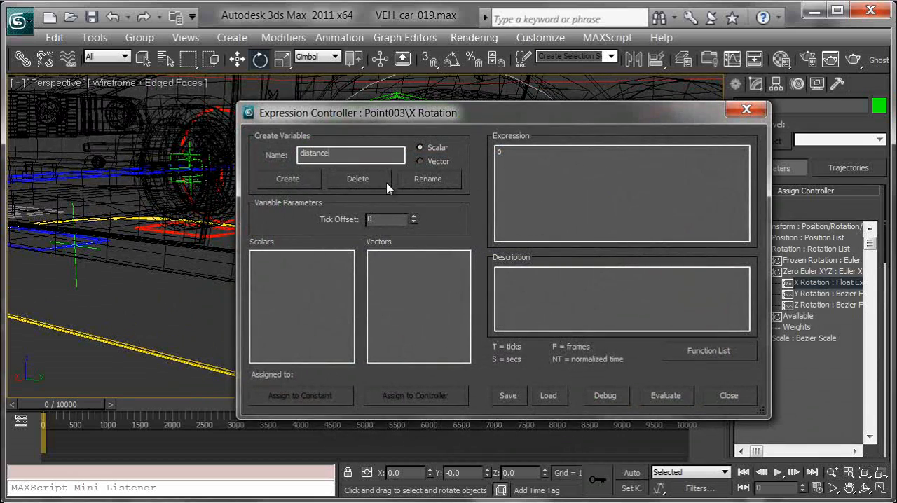
Create the scalar variables distance, radius and percent in Point003's expression controller
click(288, 178)
double_click(360, 153)
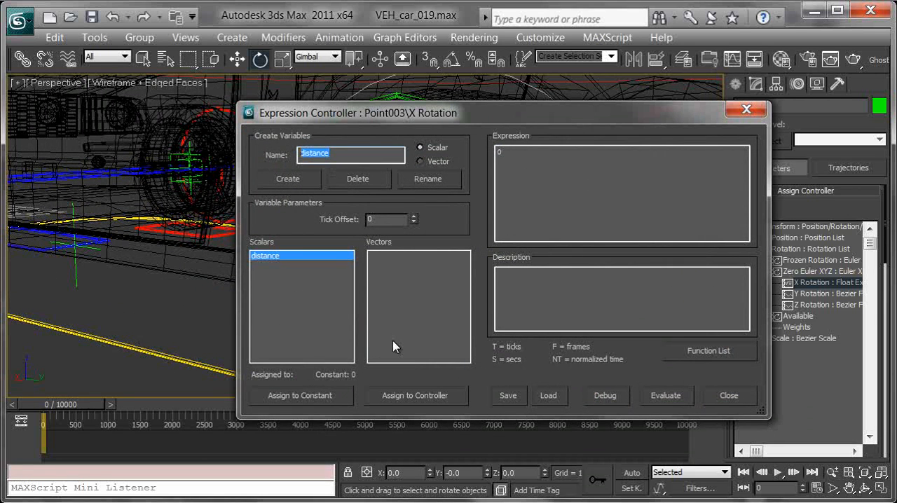
text(radius)
click(284, 179)
double_click(343, 154)
text(percent)
click(287, 178)
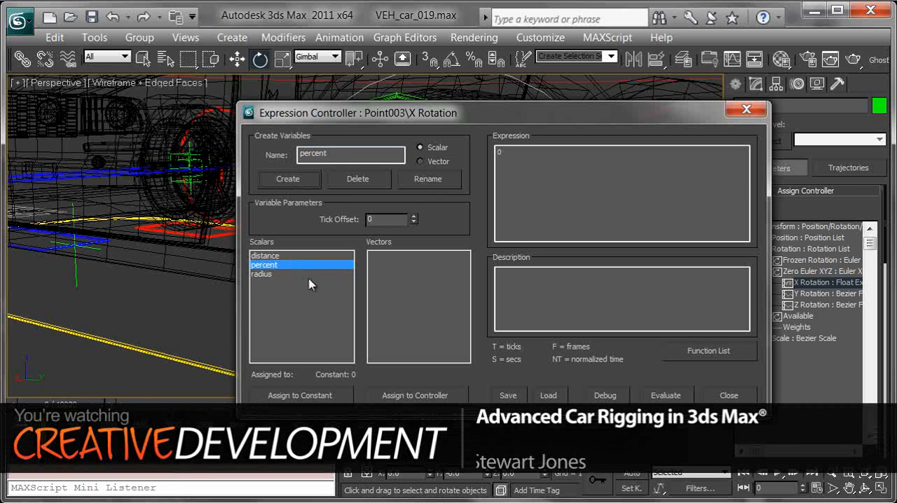
Assign Point003's percent variable to the Percent : Linear Float track of the path constraint, and select the distance variable
click(414, 395)
click(408, 337)
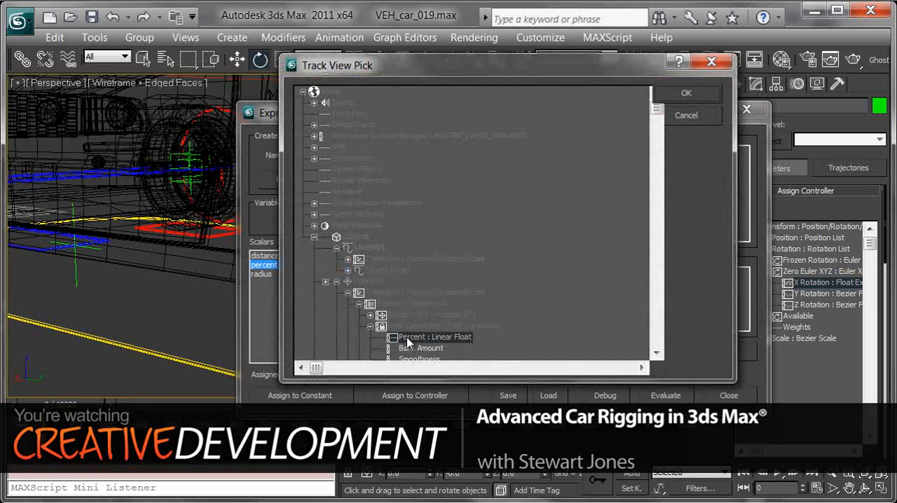
click(686, 92)
click(267, 256)
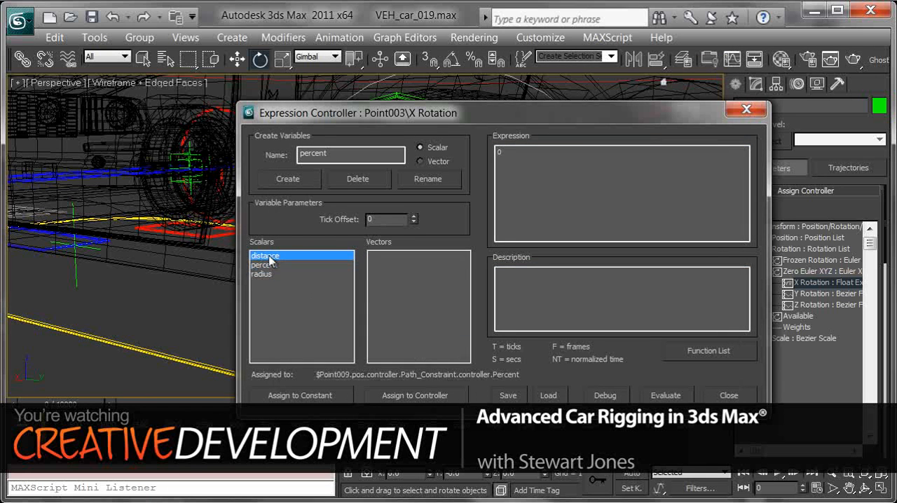
Replace Point003's X Rotation expression with (percent*distance*pi)/(pi*radius)
drag(602, 161, 381, 130)
text((percent*distance*pi)/(pi*radius))
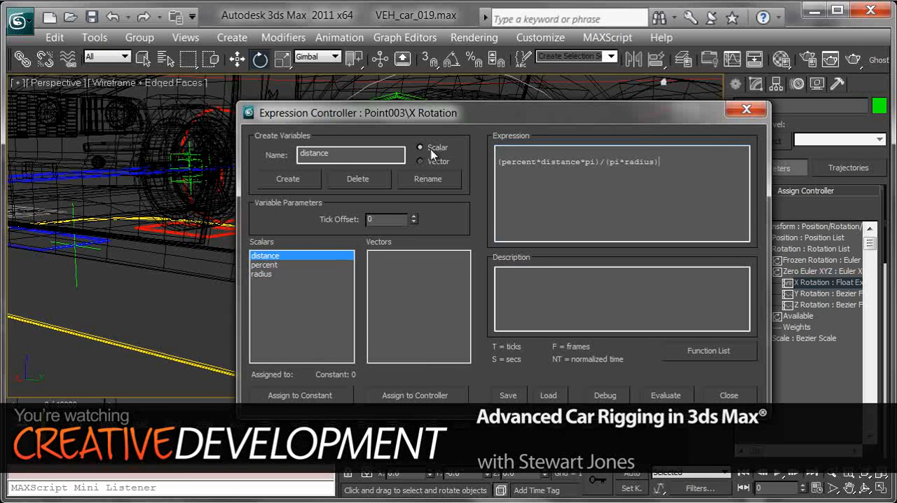
click(527, 157)
key(Delete)
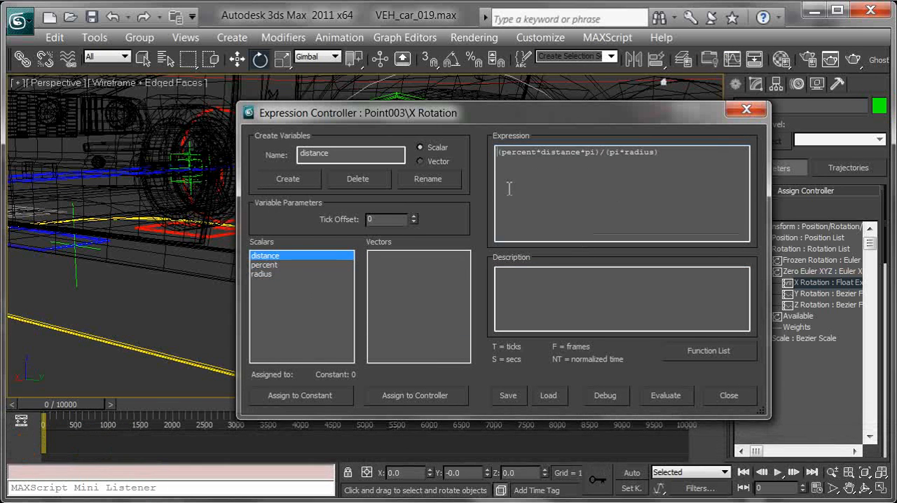
Copy the distance value from the Notepad notes and assign 32518.031 as the constant of Point003's distance variable
click(299, 395)
key(alt+Tab)
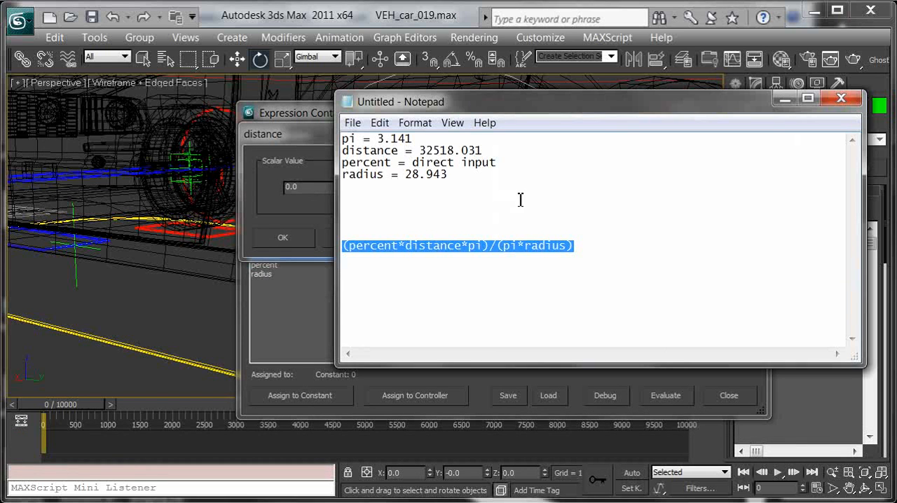
drag(490, 150, 441, 152)
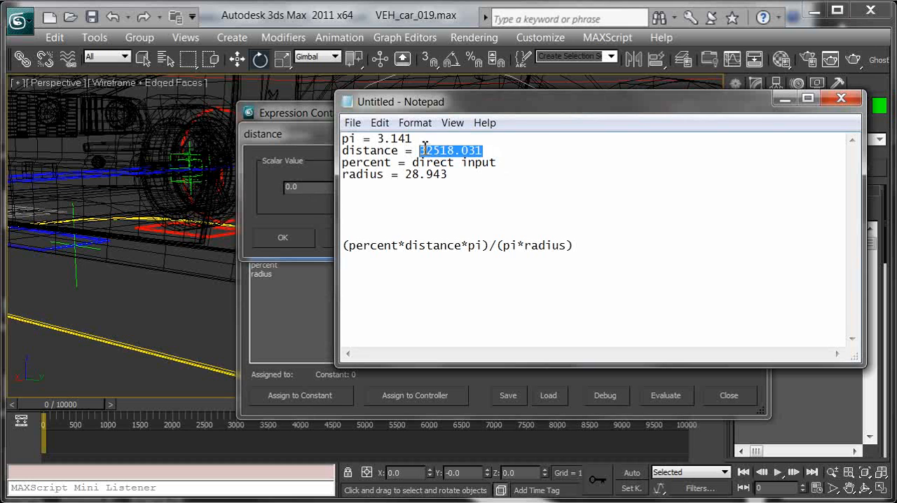
key(ctrl+c)
click(785, 98)
double_click(294, 186)
key(ctrl+v)
click(283, 238)
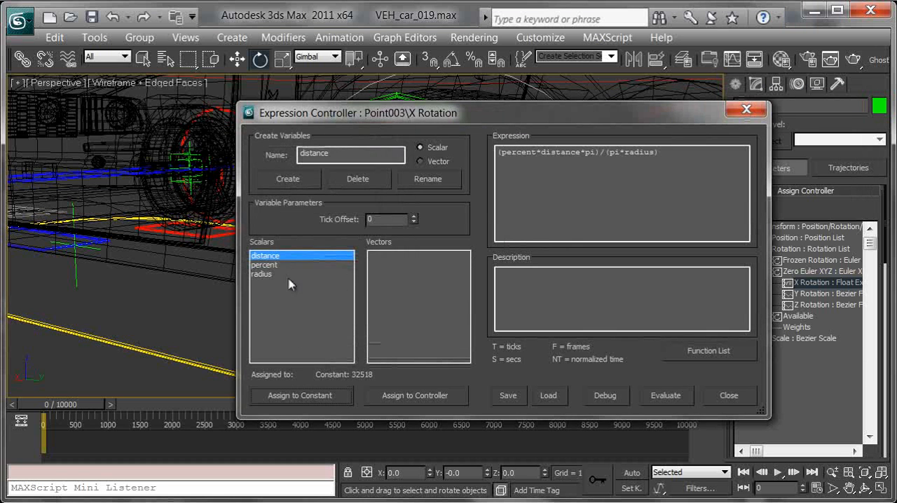
Copy the radius value from the Notepad notes and assign 28.943 as the constant of Point003's radius variable
click(265, 274)
click(312, 403)
key(alt+Tab)
drag(449, 175, 414, 175)
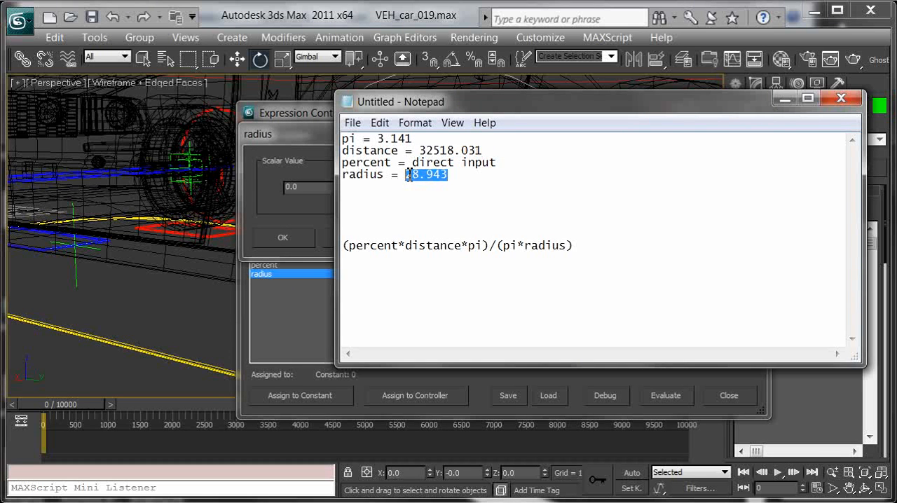
click(784, 99)
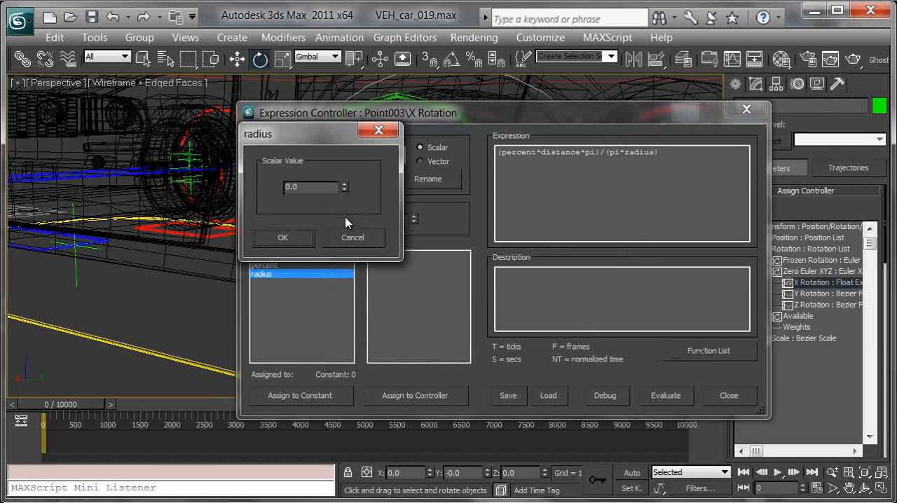
click(307, 243)
Evaluate Point003's expression and close its Expression Controller
drag(584, 114, 519, 89)
click(597, 371)
click(668, 374)
Play the animation in shaded display to check the rotation of Point003's wheel, and return to frame 0
alt+middle_drag(527, 300, 538, 310)
scroll(536, 310, down, 3)
key(F3)
alt+middle_drag(492, 353, 562, 371)
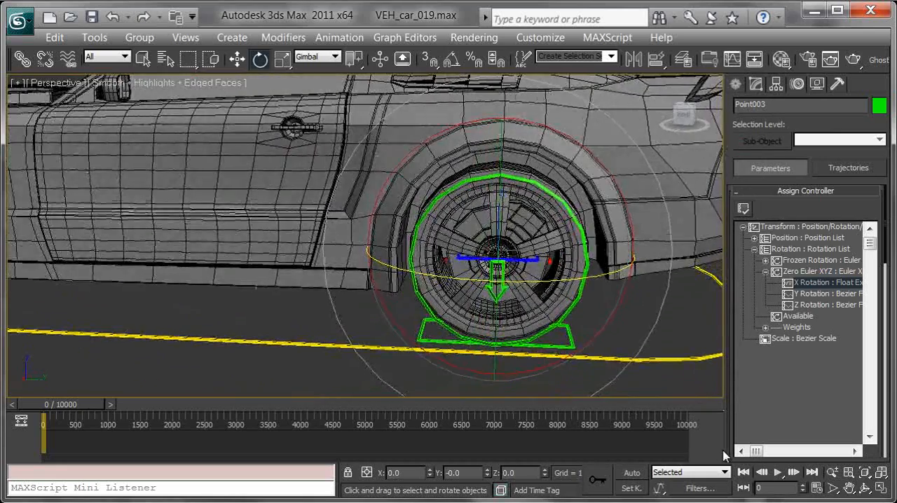
click(789, 474)
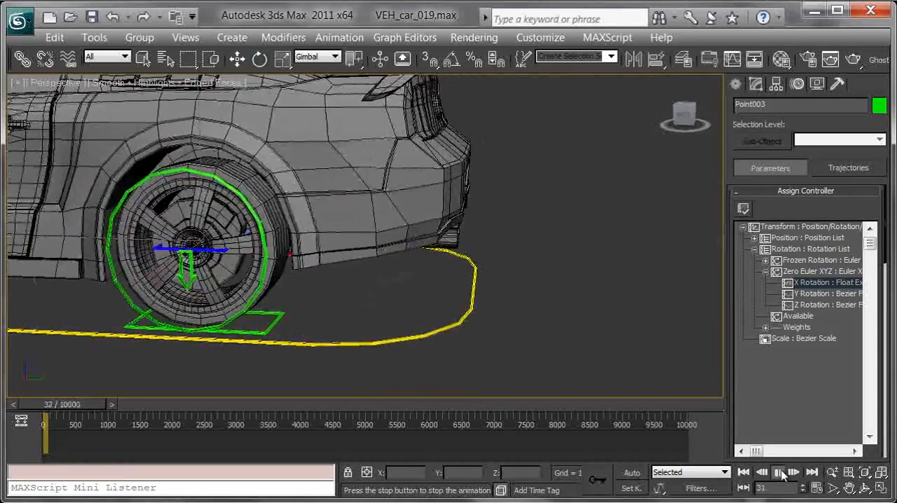
drag(99, 406, 77, 404)
Return to wireframe display, select the point helper Point004 of the rear right wheel and freeze its transforms
alt+middle_drag(382, 374, 243, 300)
middle_drag(473, 282, 424, 265)
key(F3)
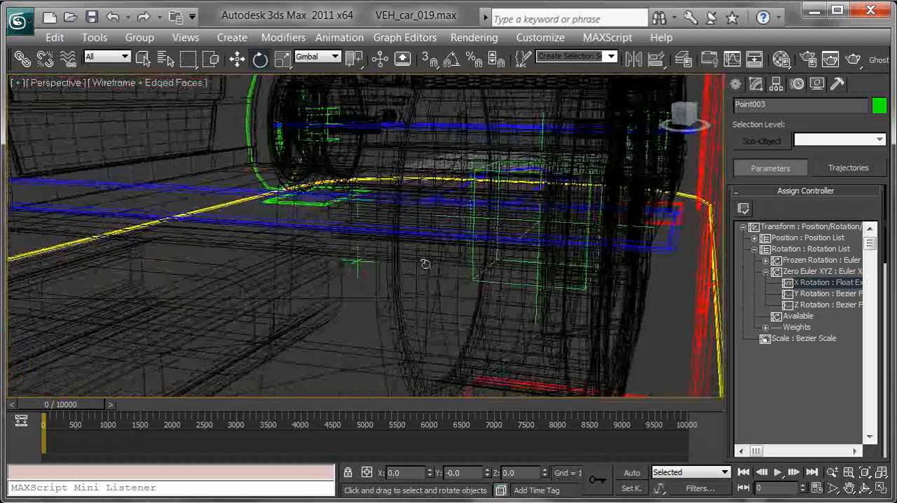
click(469, 271)
scroll(580, 229, down, 6)
mouse_move(558, 258)
alt+middle_down()
mouse_move(545, 255)
mouse_move(562, 250)
alt+middle_up()
right_click(562, 257)
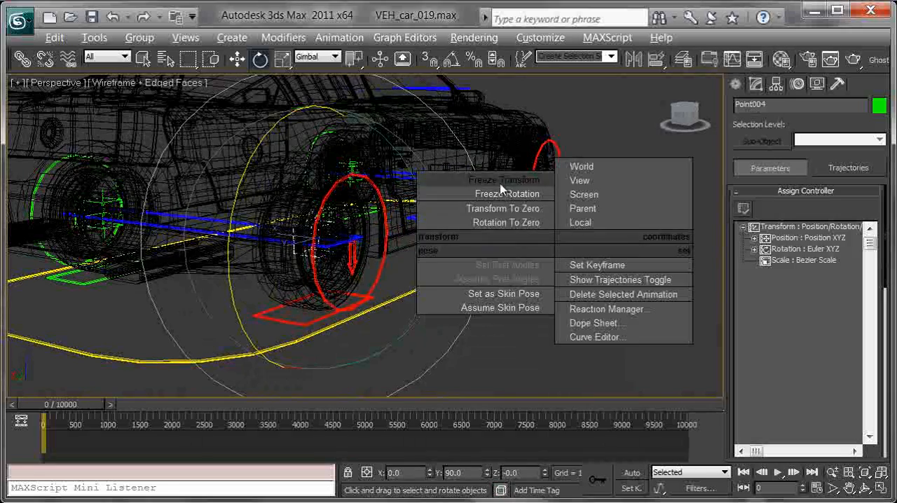
click(506, 194)
click(705, 419)
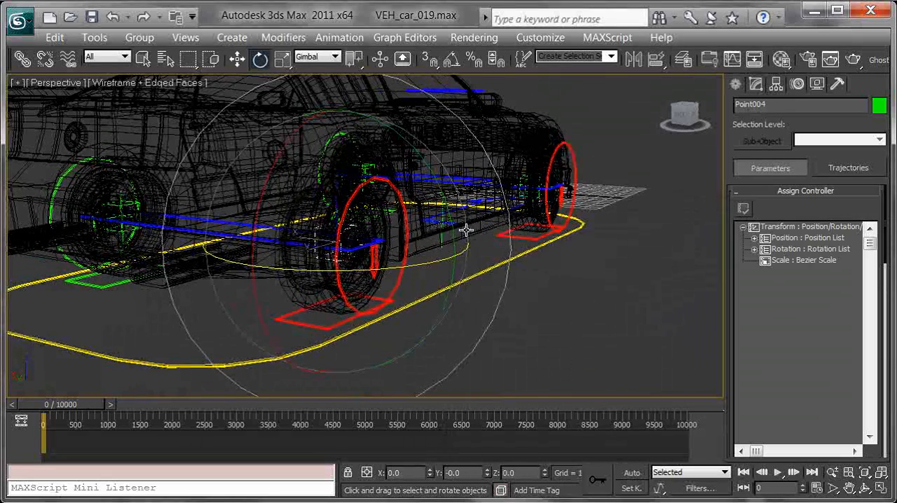
Assign a Float Expression controller to the X Rotation track under Zero Euler XYZ of Point004
click(754, 248)
click(764, 272)
click(811, 283)
click(743, 208)
click(389, 151)
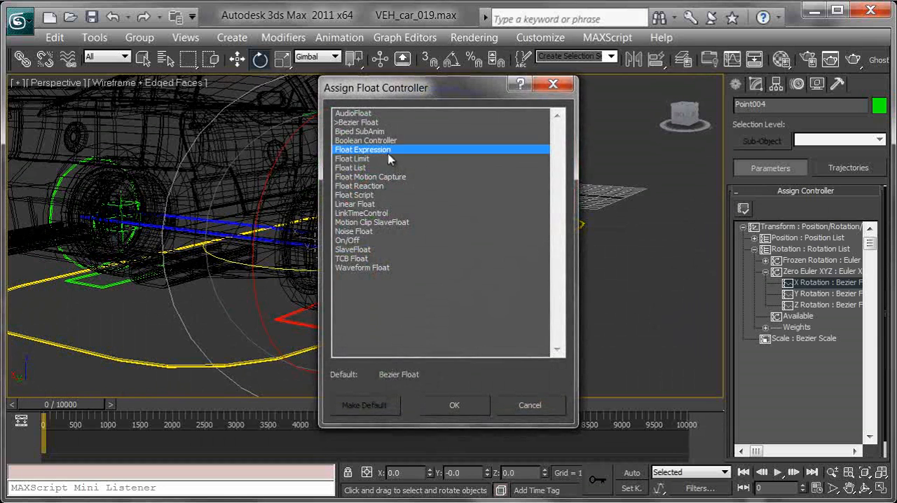
double_click(388, 152)
Create the scalar variables distance, percent and radius in Point004's expression controller
text(distance)
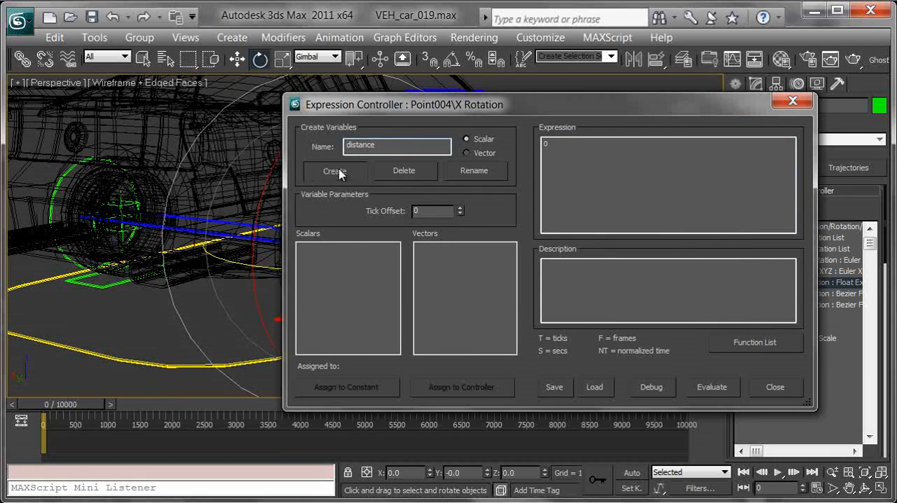
click(342, 174)
double_click(392, 146)
text(perce)
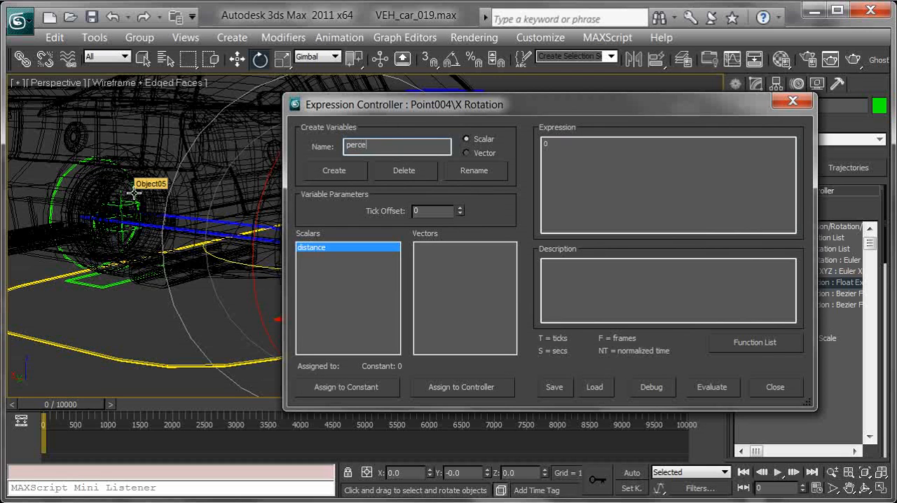
text(nt)
click(326, 172)
text(radius)
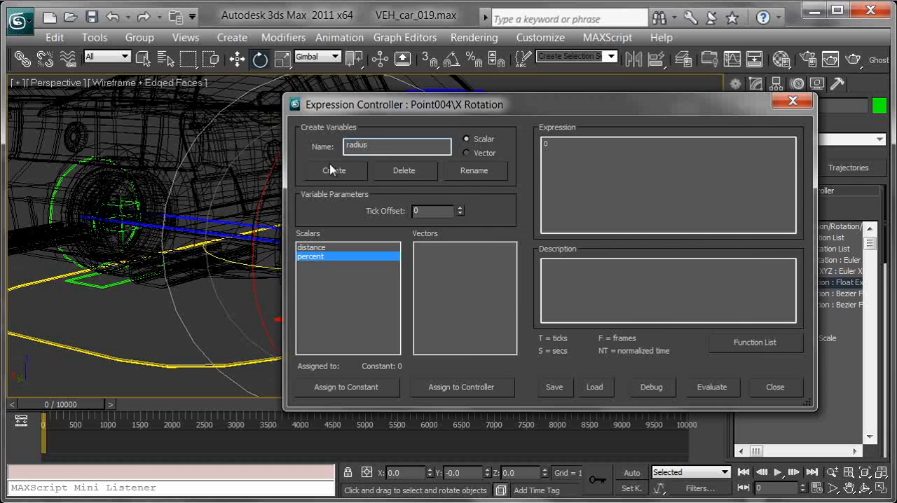
click(326, 168)
Assign the constant 28.943 to Point004's radius variable
click(343, 387)
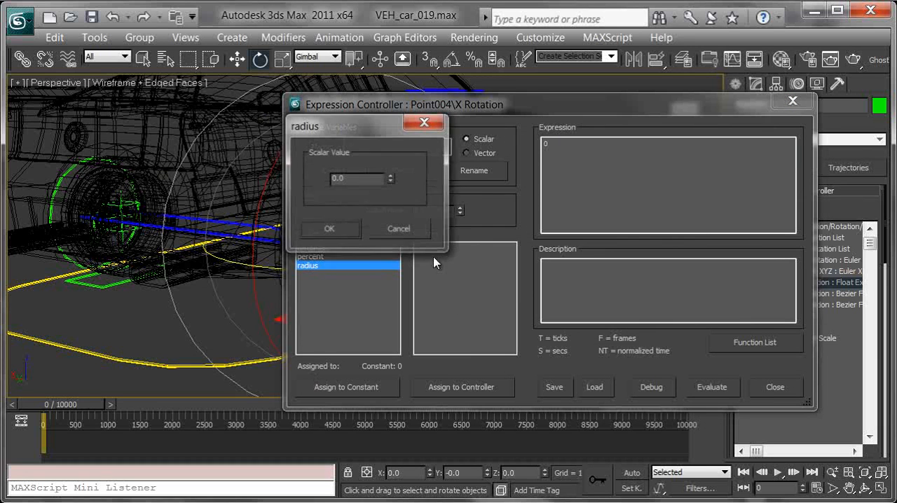
text(28.943)
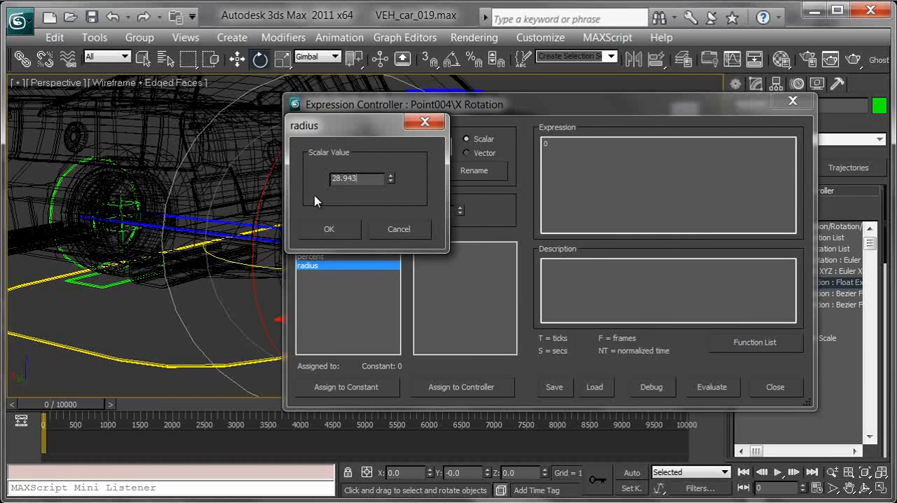
click(329, 232)
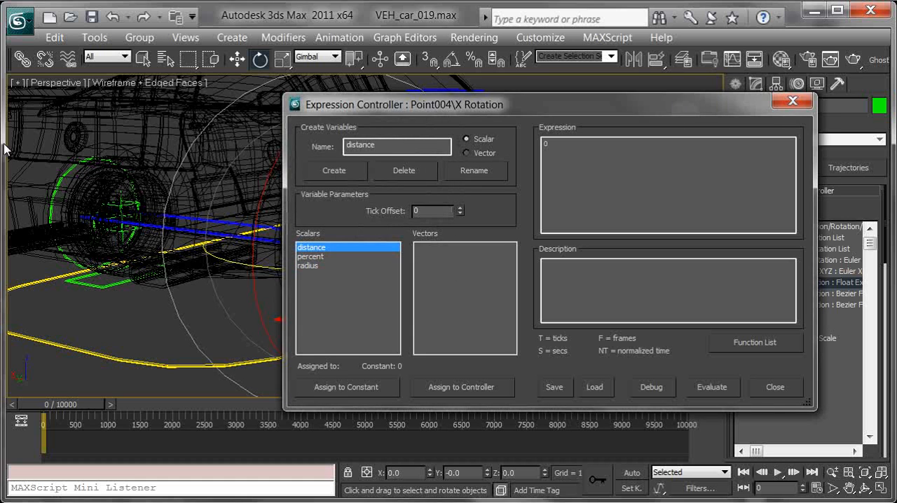
Copy the distance value from the Notepad notes and assign 32518.031 as the constant of Point004's distance variable
key(alt+Tab)
drag(491, 153, 430, 153)
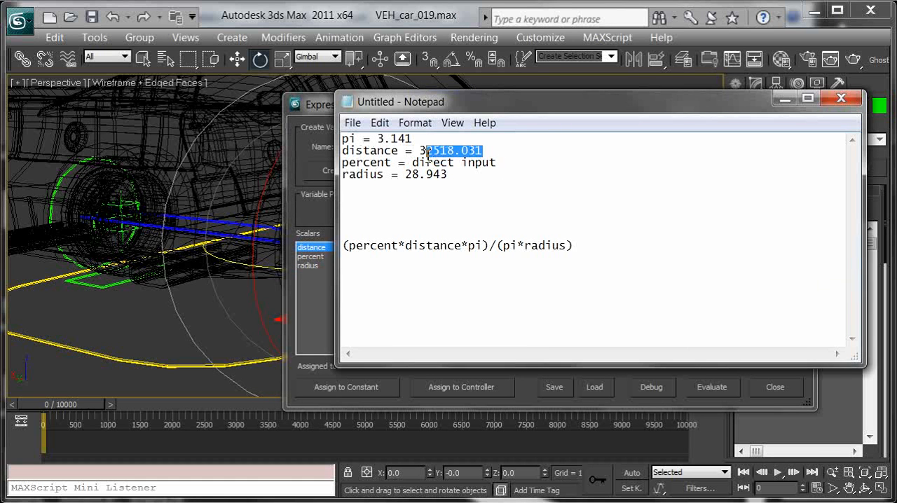
click(785, 98)
click(372, 390)
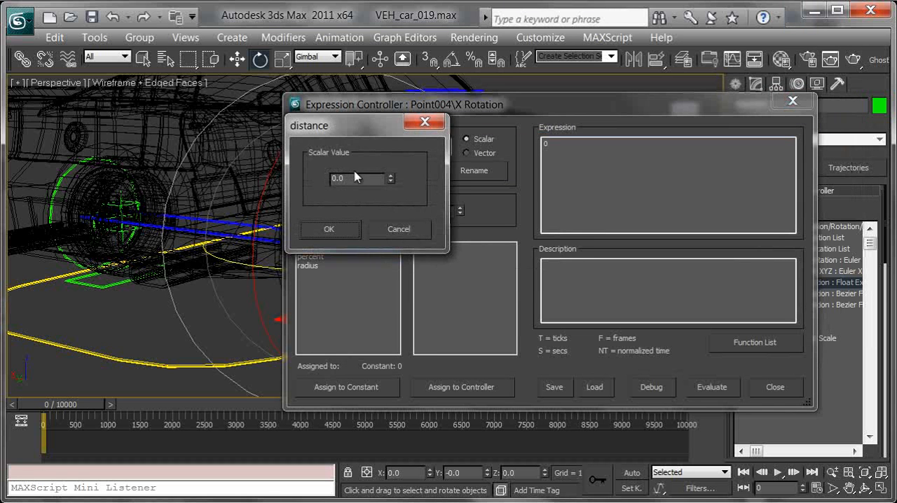
click(343, 230)
Assign Point004's percent variable to the Percent : Linear Float track of the path constraint
click(317, 258)
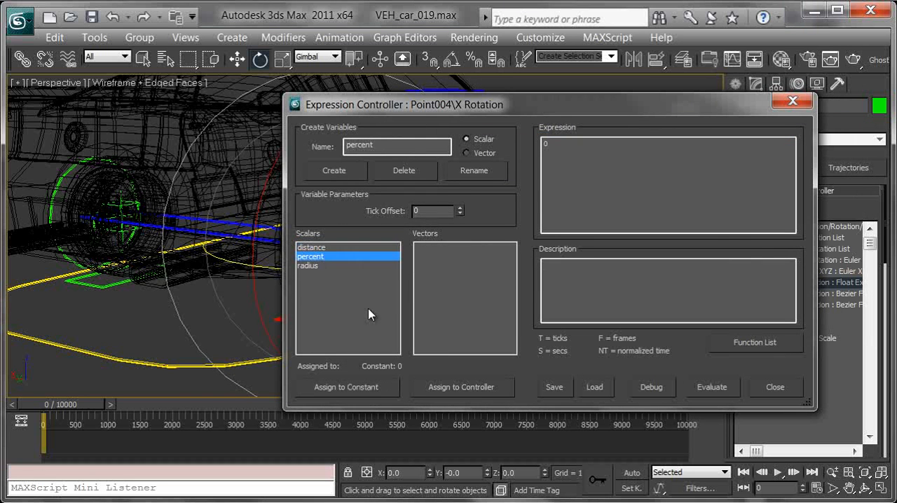
click(456, 388)
click(429, 339)
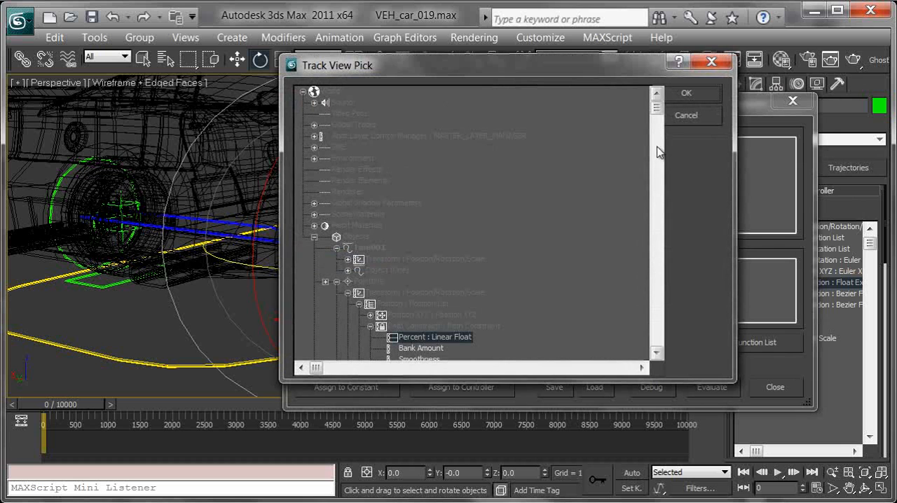
click(686, 94)
Copy the Notepad formula (percent*distance*pi)/(pi*radius) into Point004's expression, then evaluate it and close the controller
key(alt+Tab)
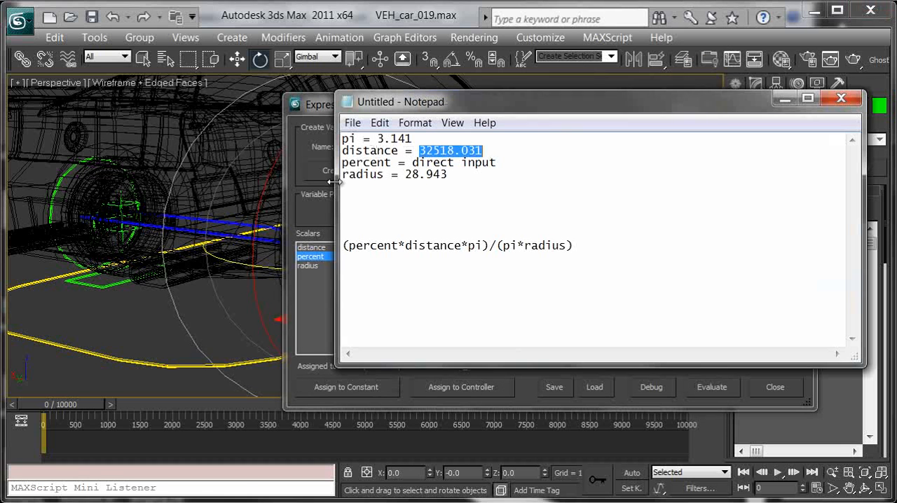
drag(576, 246, 373, 254)
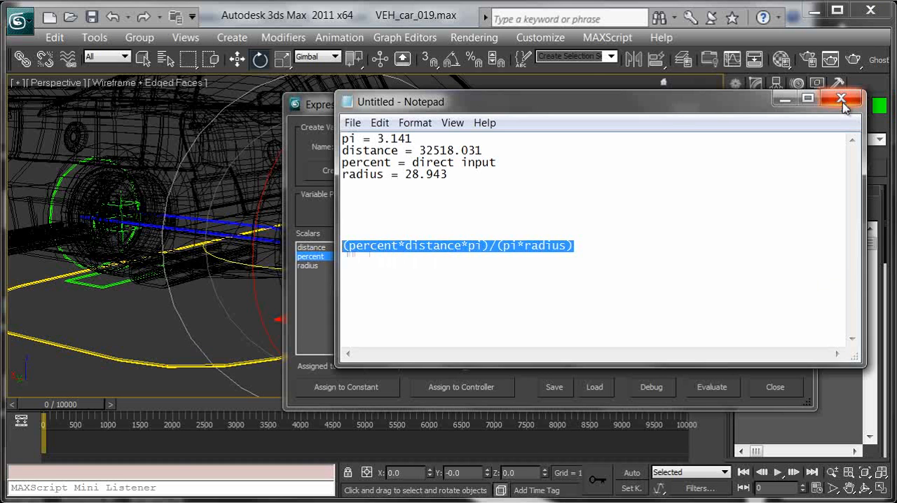
click(784, 99)
drag(573, 156, 541, 148)
text((percent*distance*pi)/(pi*radius))
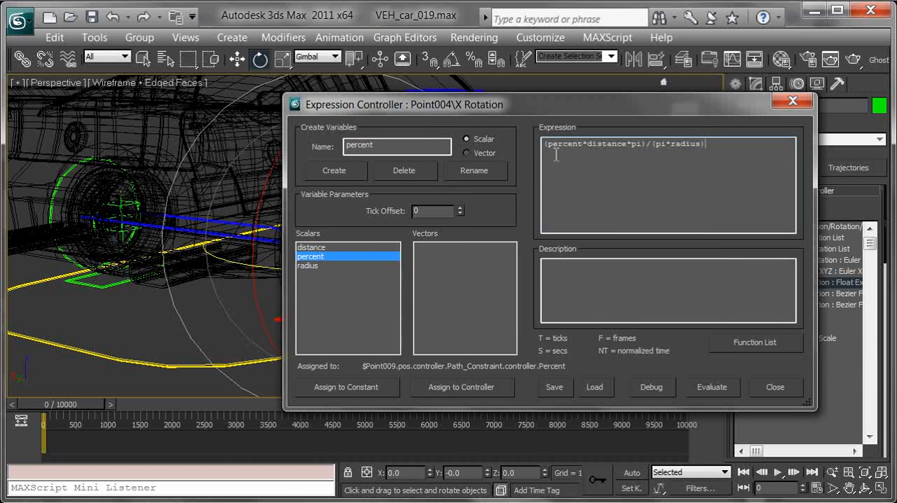
click(712, 387)
click(775, 387)
Play the animation in shaded display to check the rotation of Point004's wheel, and return to frame 0
mouse_move(524, 260)
alt+middle_down()
mouse_move(387, 256)
mouse_move(365, 239)
alt+middle_up()
key(F3)
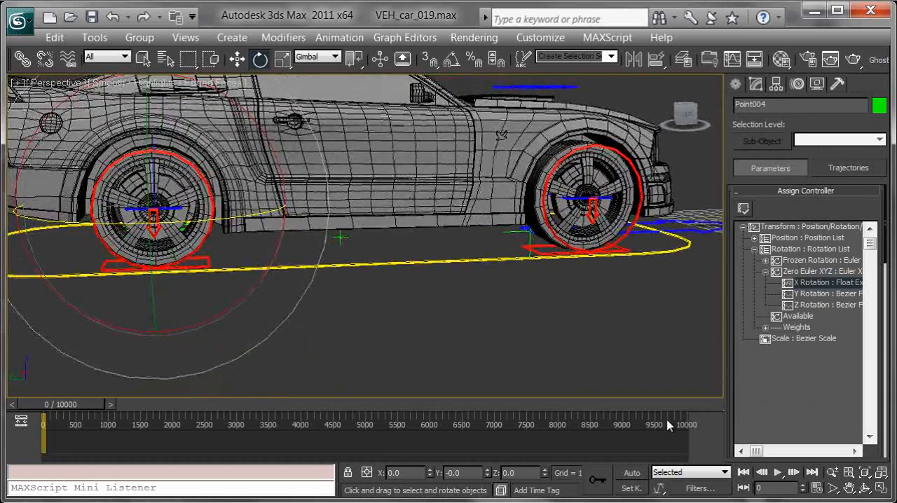
click(779, 474)
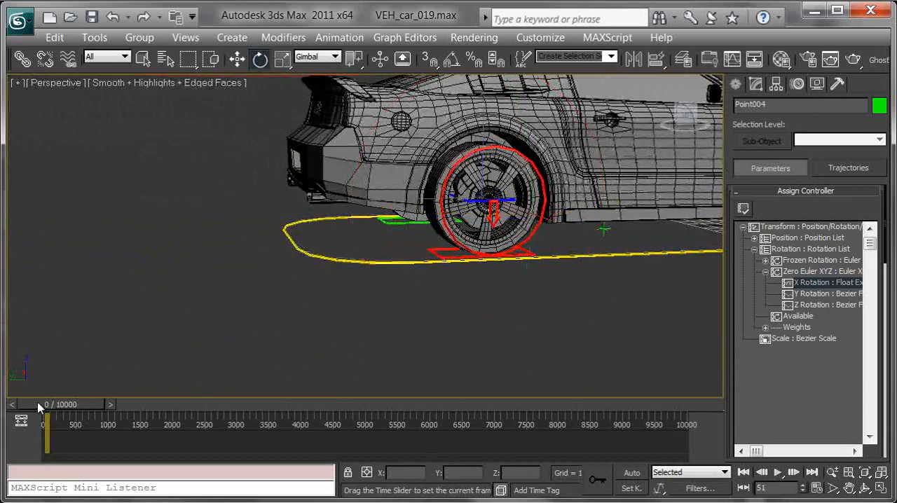
drag(80, 406, 61, 406)
Select the front right tyre control VEH_car_tyreFront_R_CTRL and lower it to Z 25.943
alt+middle_drag(299, 395, 253, 336)
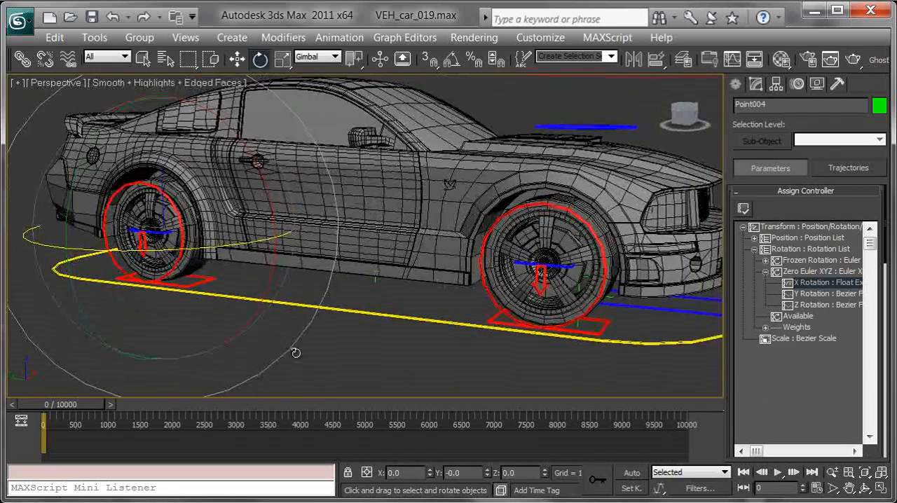
scroll(252, 336, down, 3)
click(368, 358)
alt+middle_drag(448, 272, 472, 266)
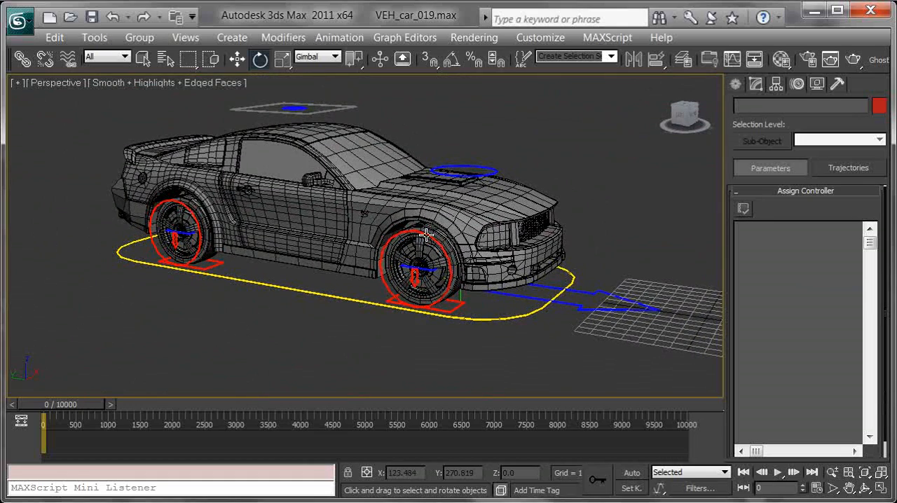
scroll(452, 256, up, 5)
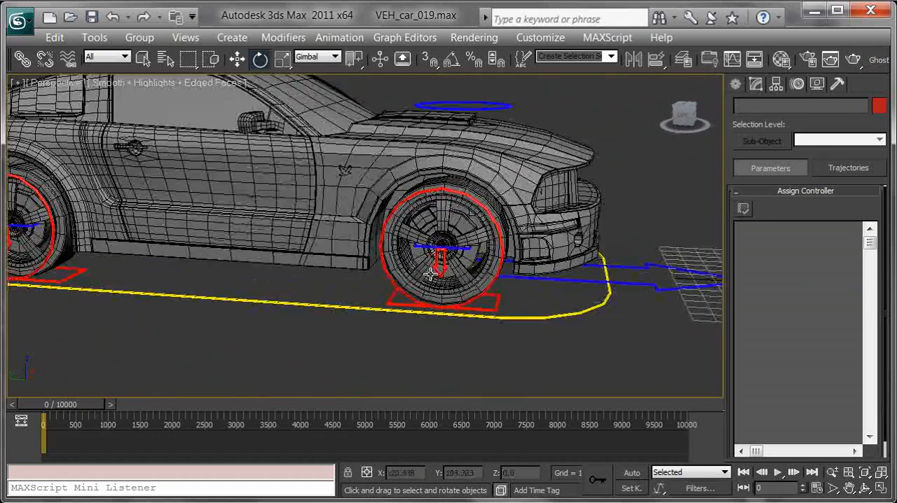
click(440, 267)
key(w)
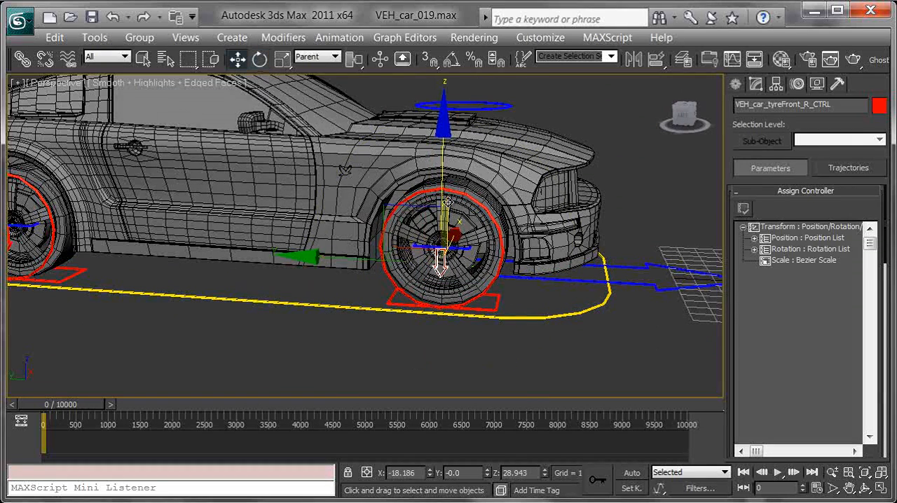
key(minus)
key(minus)
key(minus)
drag(443, 214, 435, 254)
Lower the rear right tyre control VEH_car_tyreRear_R_CTRL to Z 25.943 and bring up the Hide by Category options
middle_drag(308, 269, 591, 253)
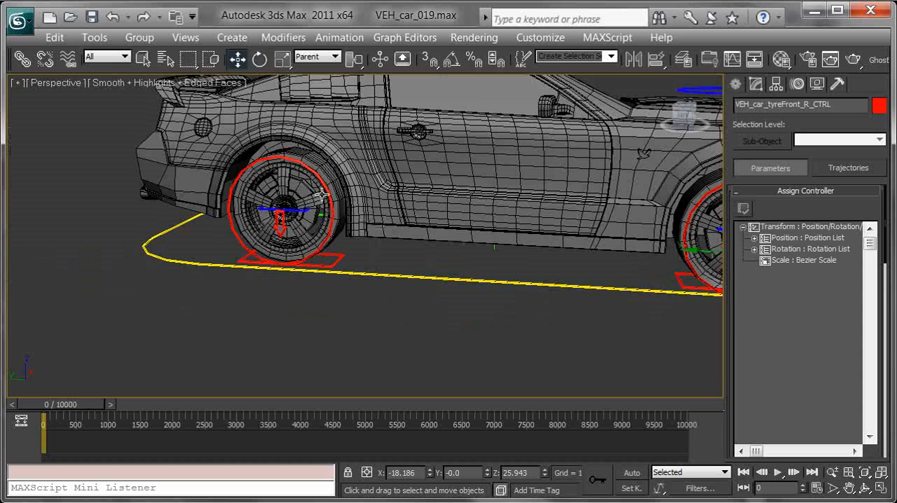
click(280, 221)
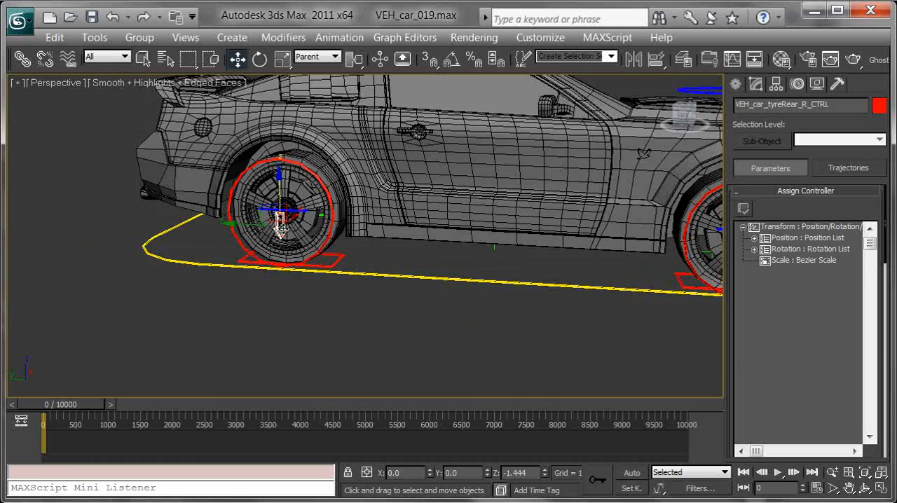
click(816, 84)
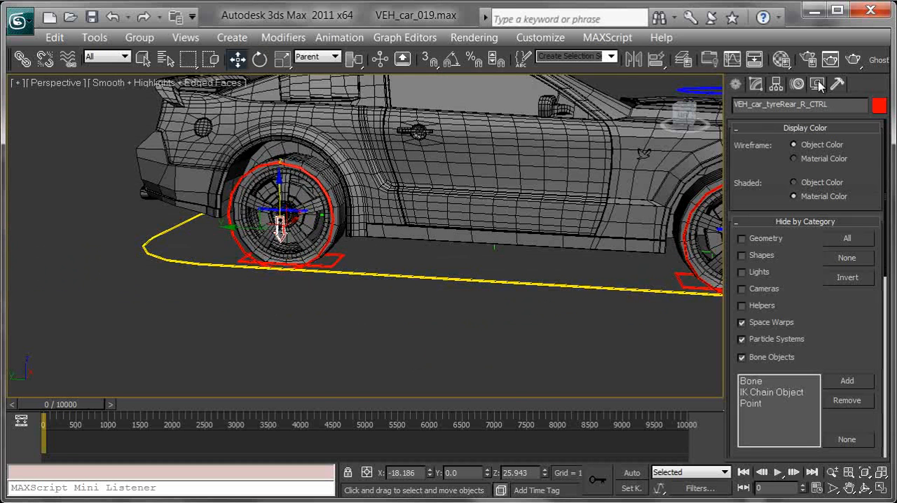
Play the animation with shapes and helpers hidden to check the wheels, return to frame 0, and show both categories again
click(742, 255)
middle_drag(520, 244, 443, 234)
middle_drag(538, 219, 520, 231)
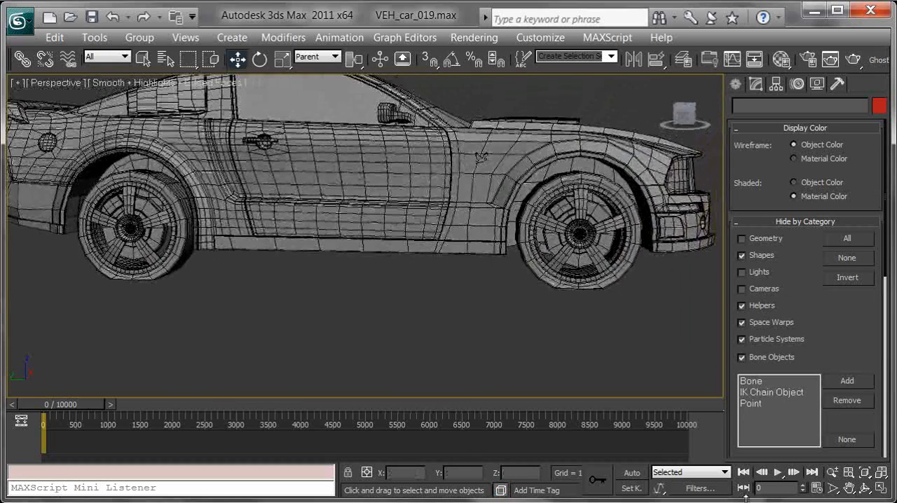
click(779, 473)
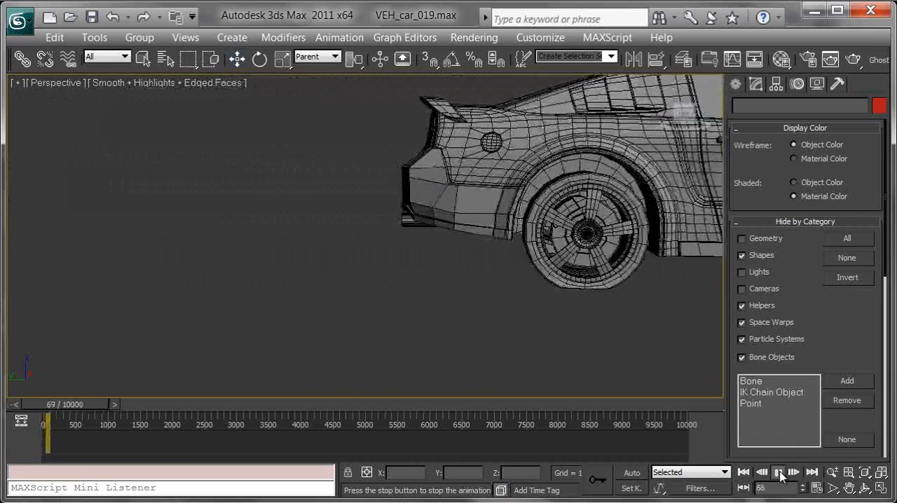
click(779, 473)
click(744, 473)
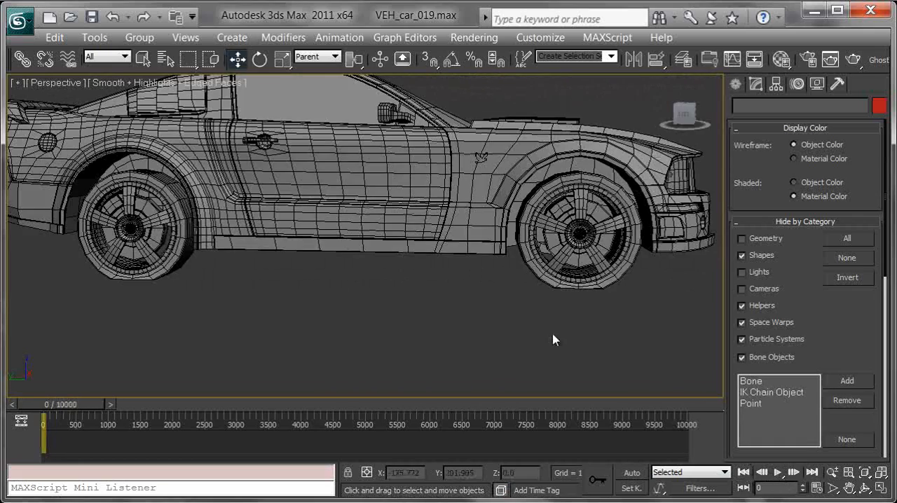
click(755, 258)
click(756, 307)
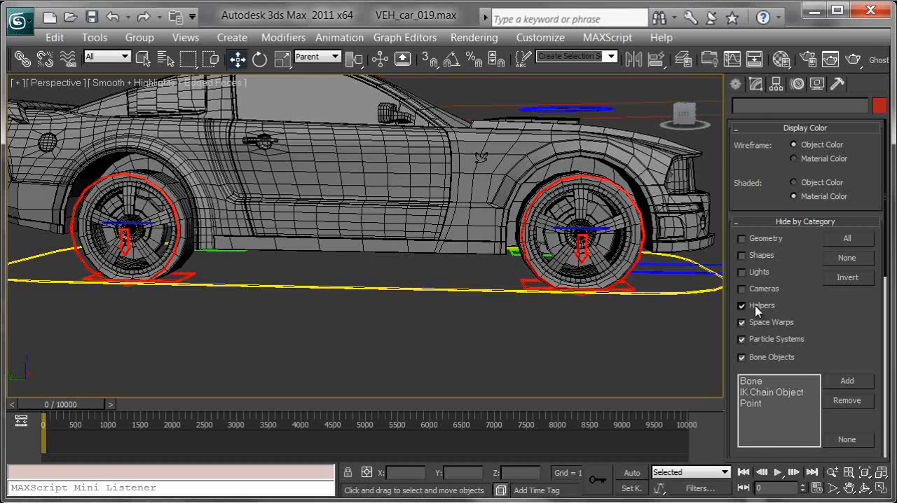
Raise the front right tyre control VEH_car_tyreFront_R_CTRL and the rear right one VEH_car_tyreRear_R_CTRL, the rear to Z 28.943, and clear the selection
click(584, 249)
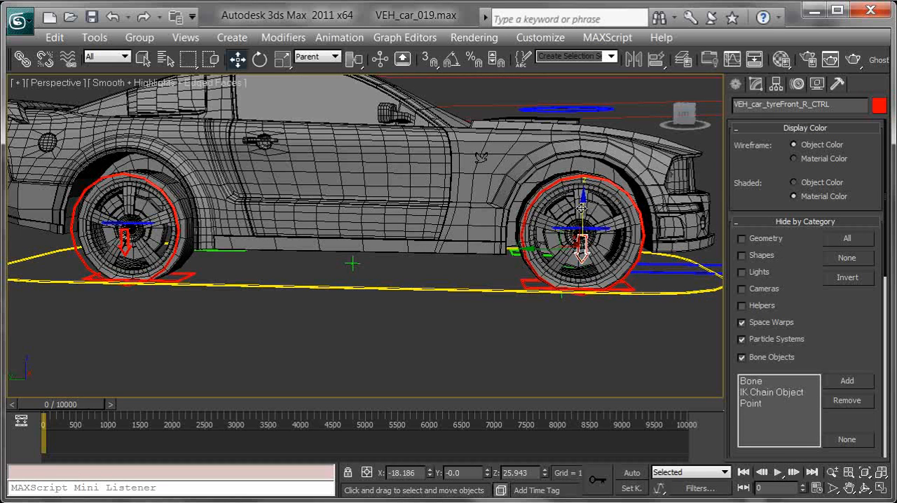
drag(582, 208, 585, 163)
click(126, 242)
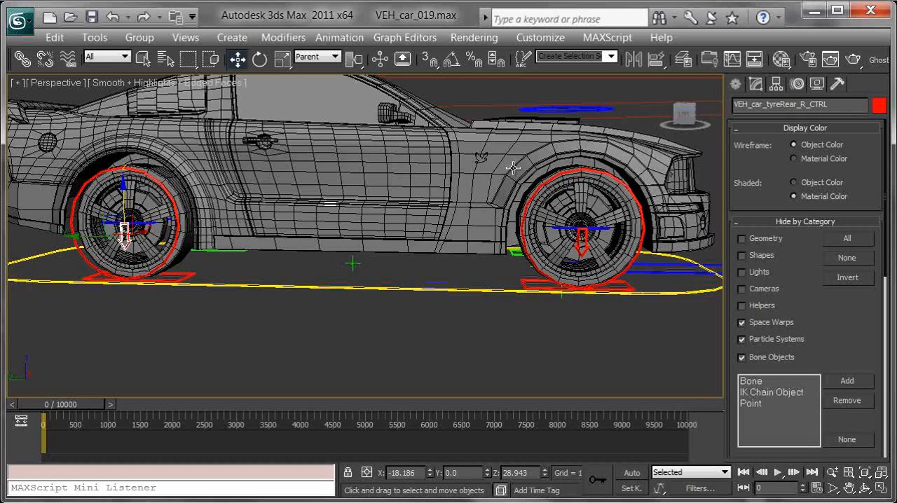
alt+middle_drag(564, 191, 436, 282)
scroll(446, 236, down, 2)
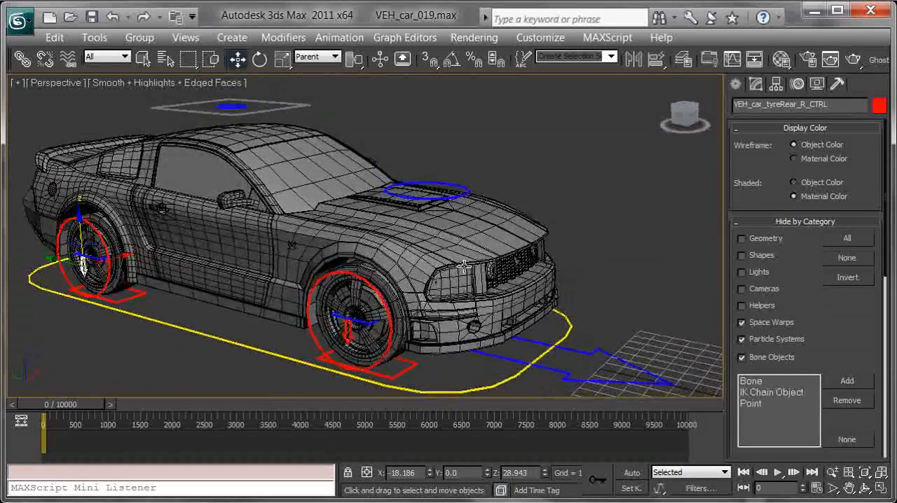
scroll(384, 310, down, 2)
middle_drag(384, 311, 404, 295)
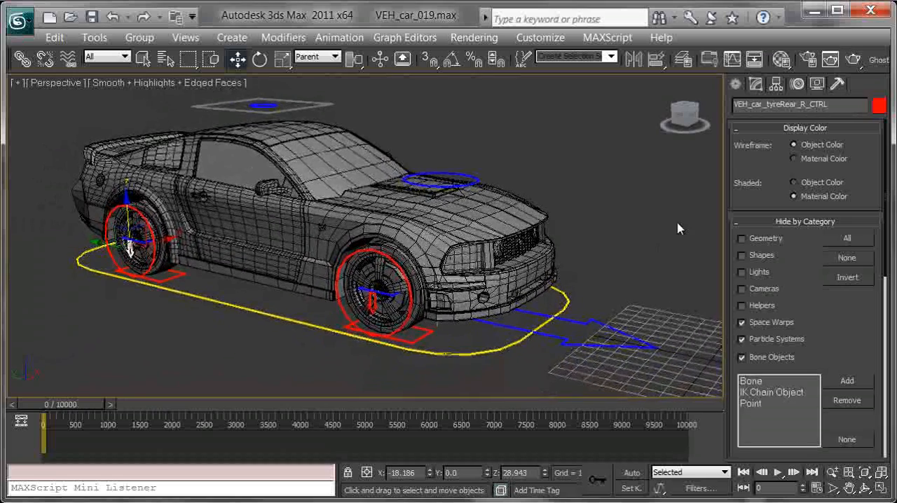
click(666, 250)
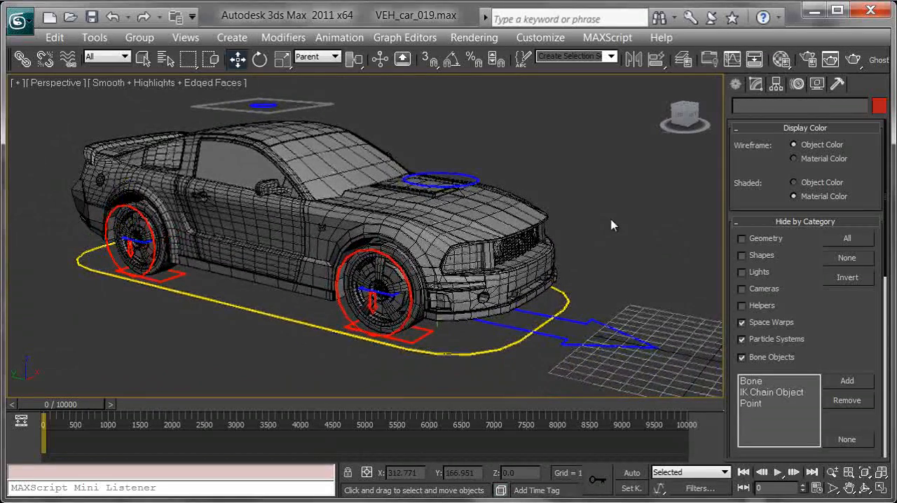